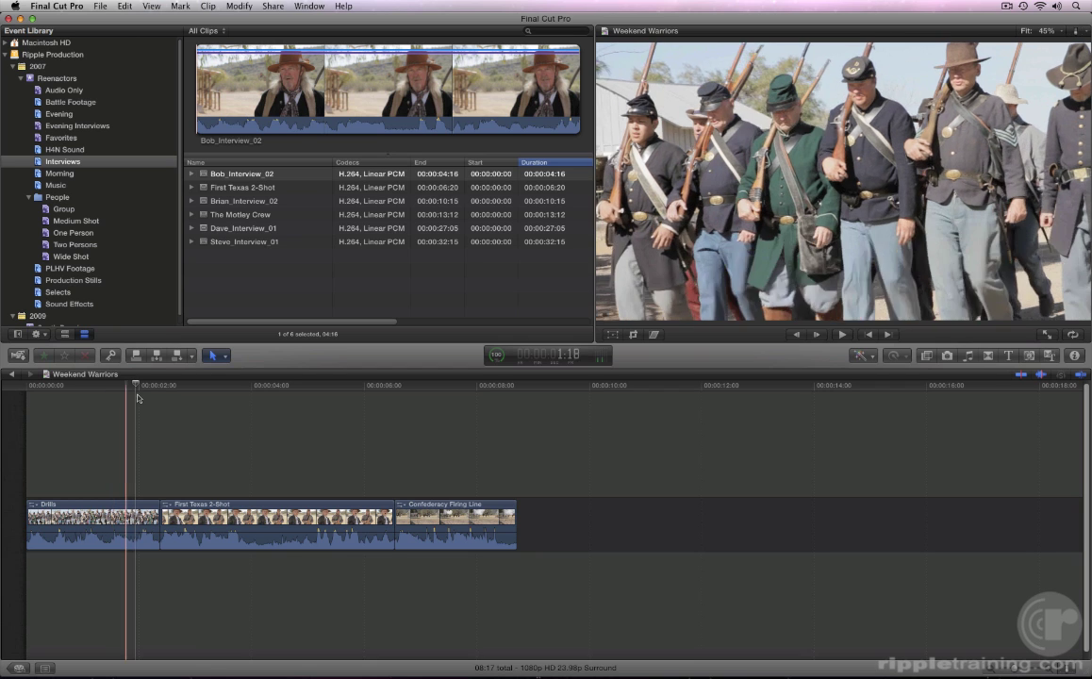
# Step: Park the playhead at 4:02 in First Texas 2-Shot and mark a 2:00 range of Canon Loading from the Battle Footage collection
pyautogui.press('space')
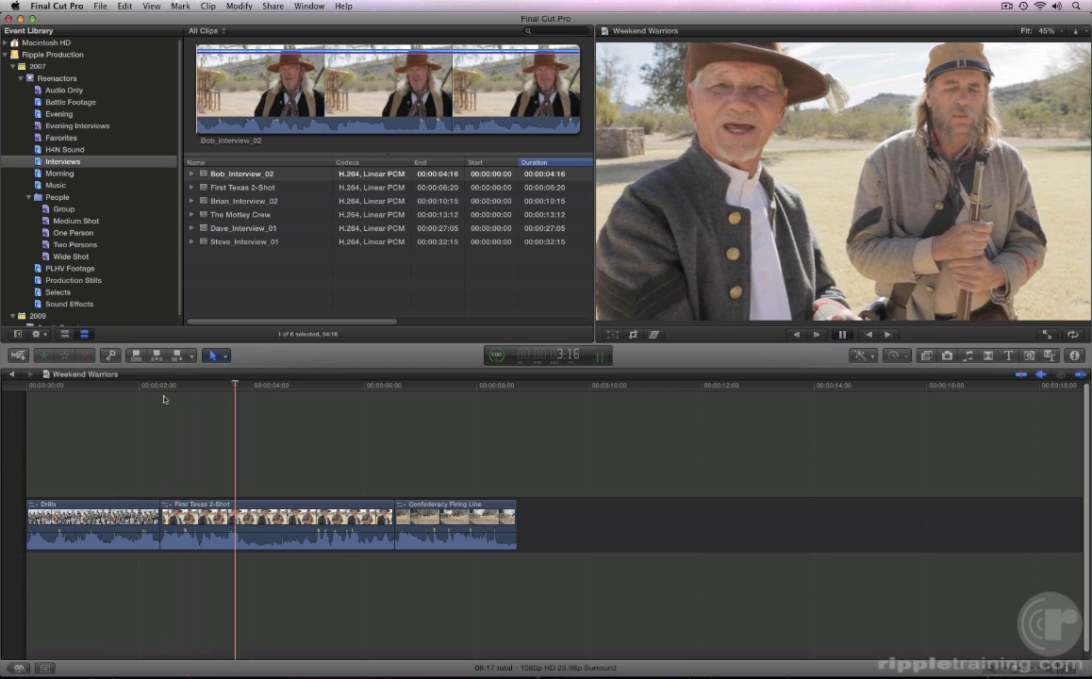
pyautogui.press('space')
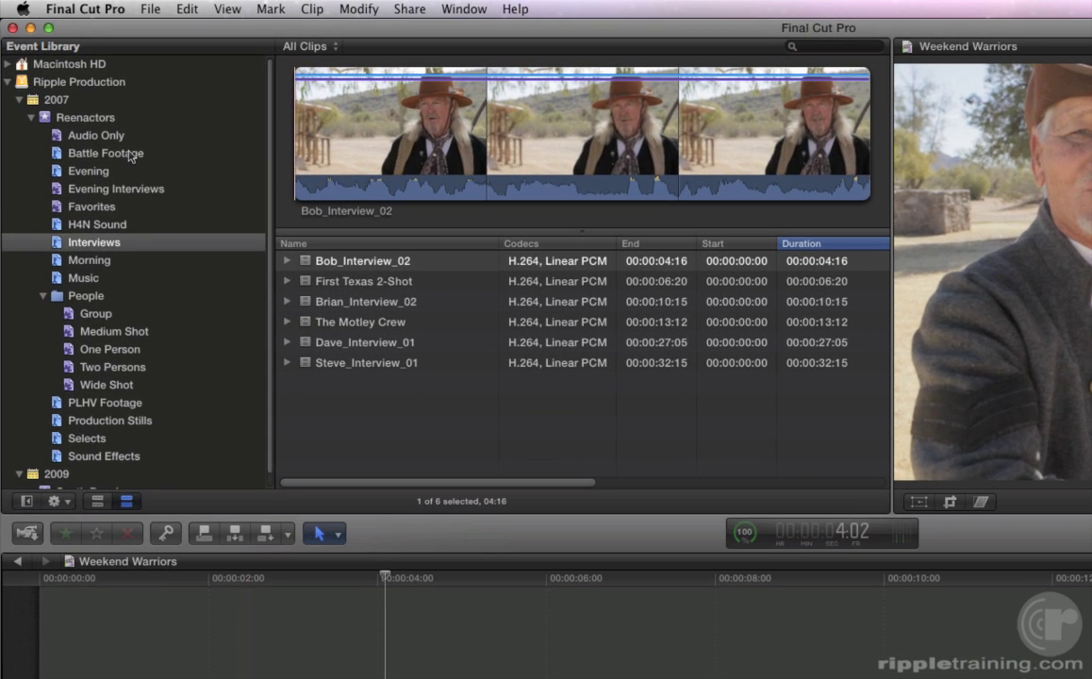
pyautogui.click(106, 153)
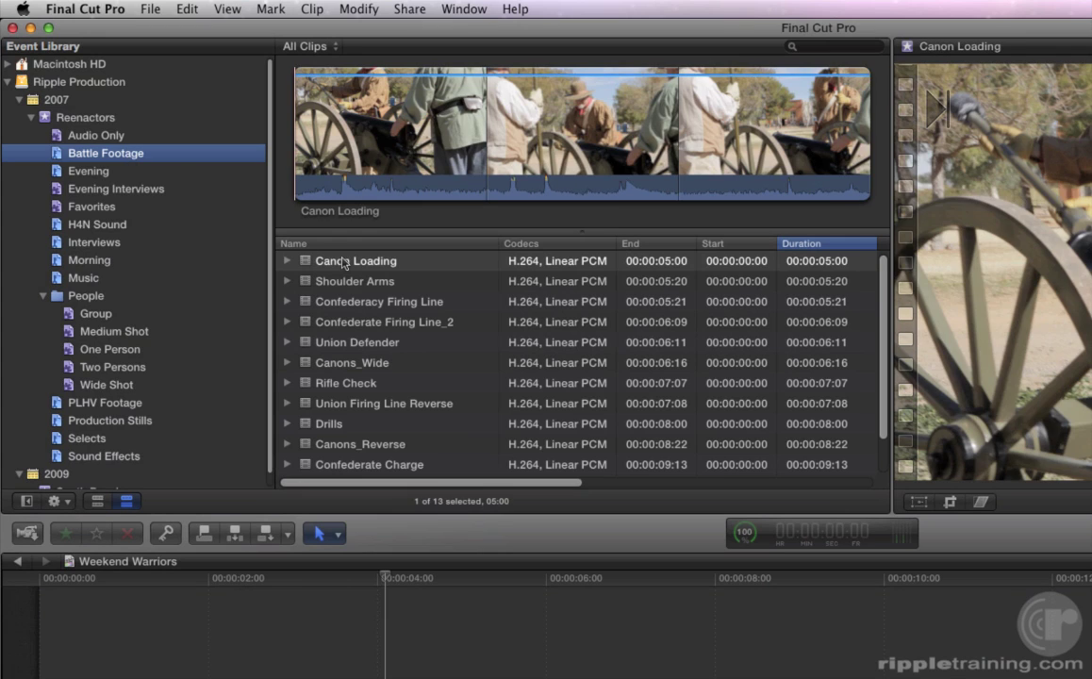
pyautogui.click(345, 263)
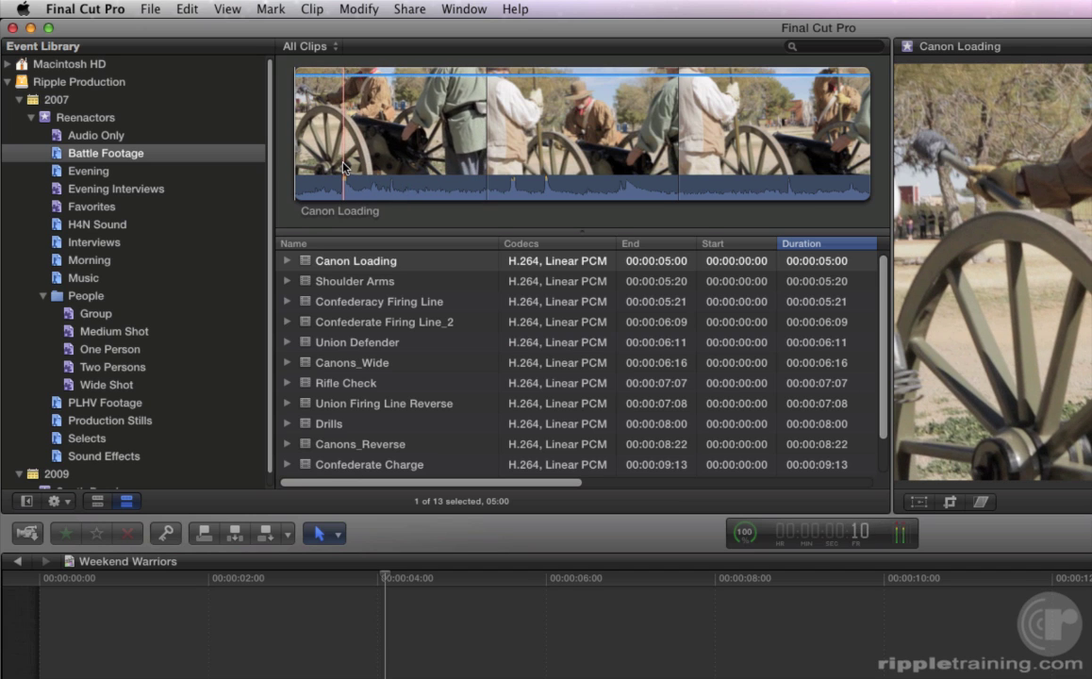
pyautogui.moveTo(344, 168); pyautogui.dragTo(572, 159)
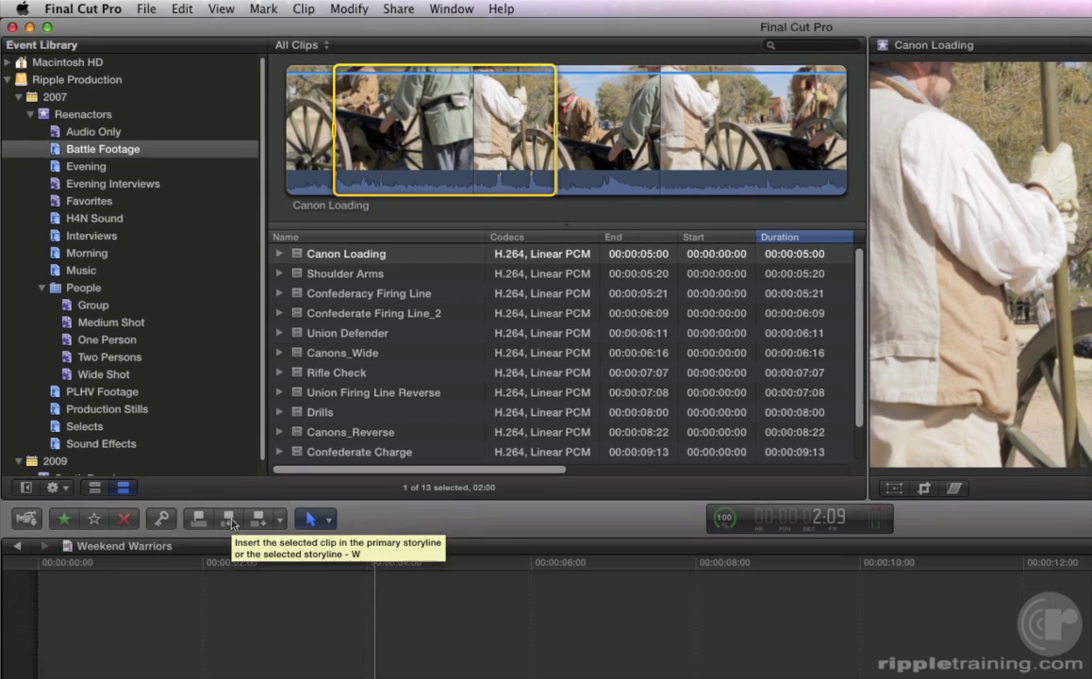
# Step: Try inserting the marked Canon Loading range at the playhead within First Texas 2-Shot, play back the edit and undo it
pyautogui.click(237, 536)
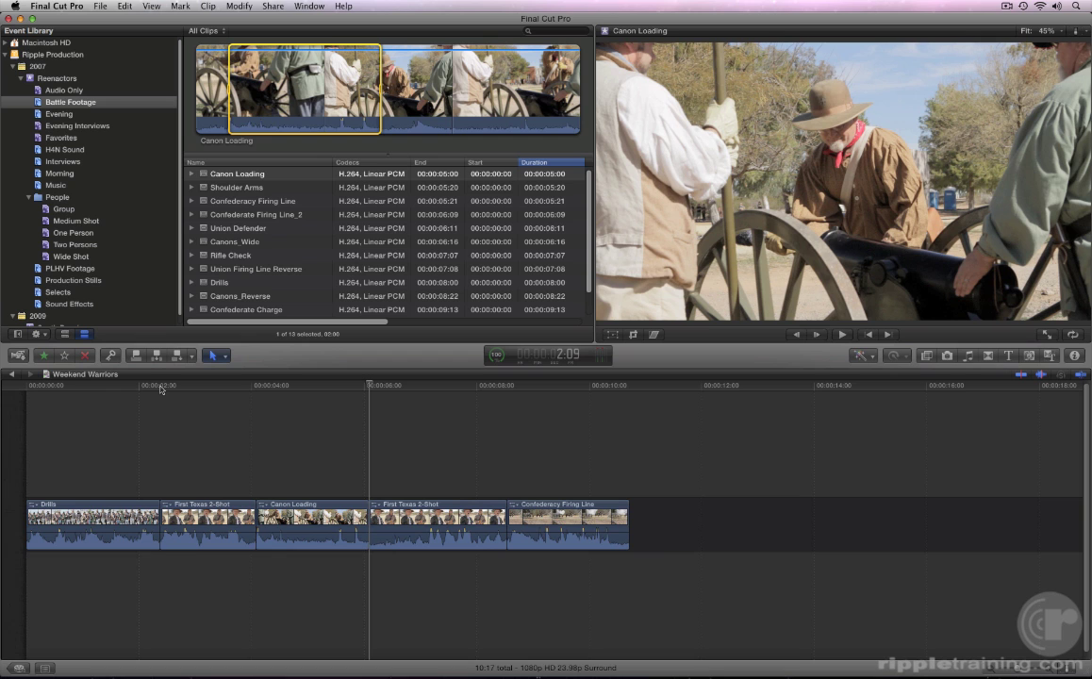
pyautogui.click(160, 386)
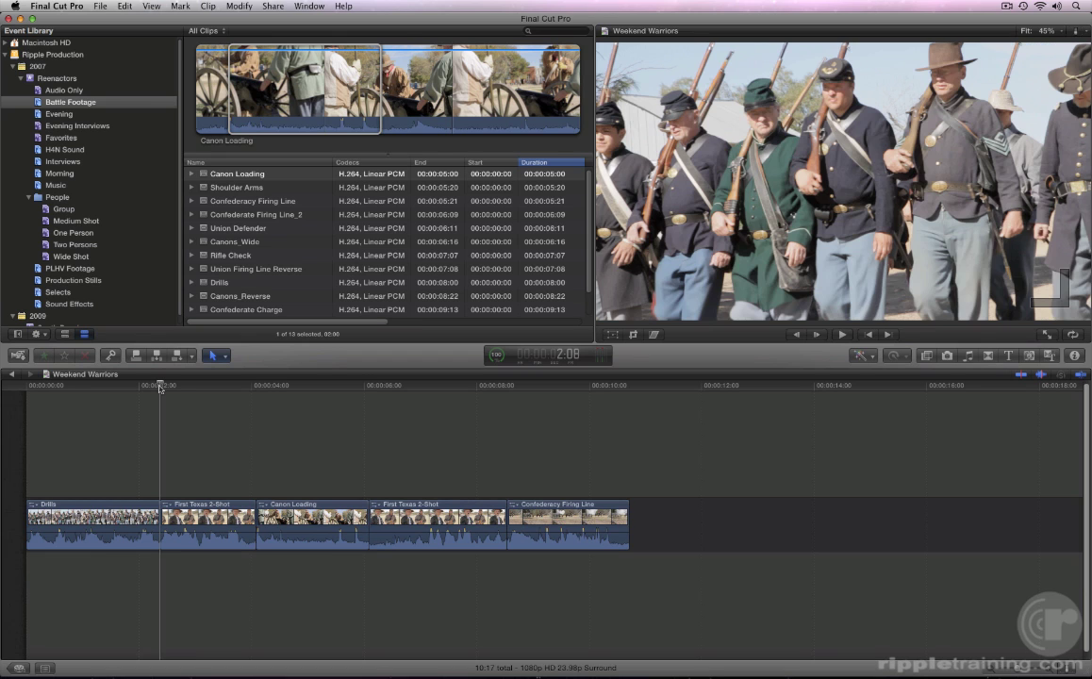
pyautogui.press('space')
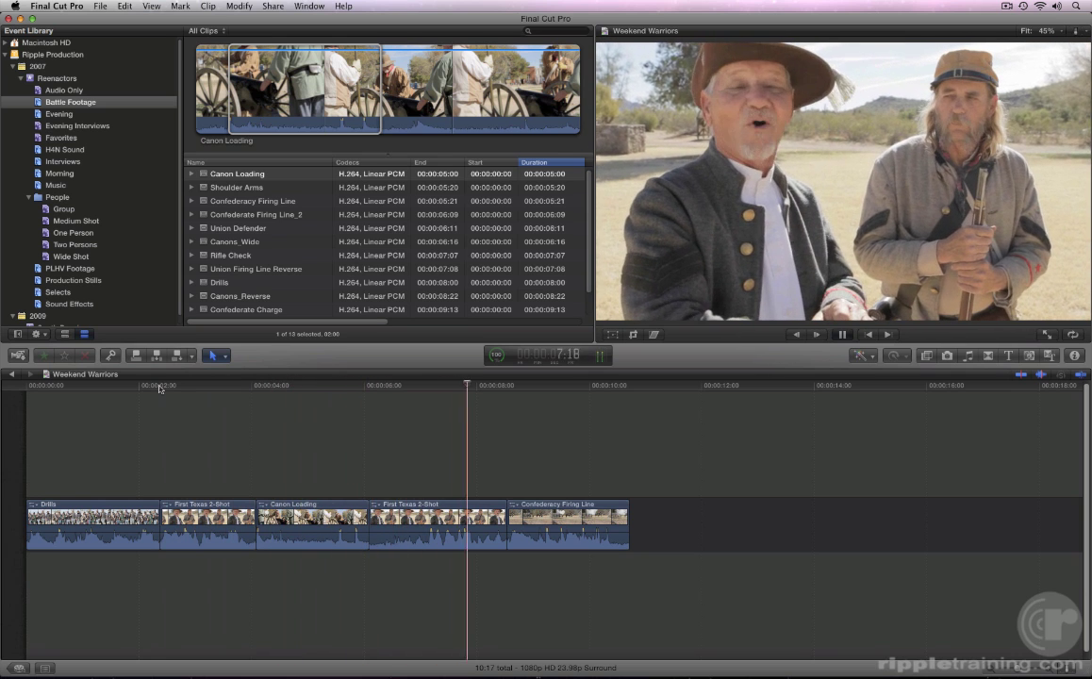
pyautogui.press('space')
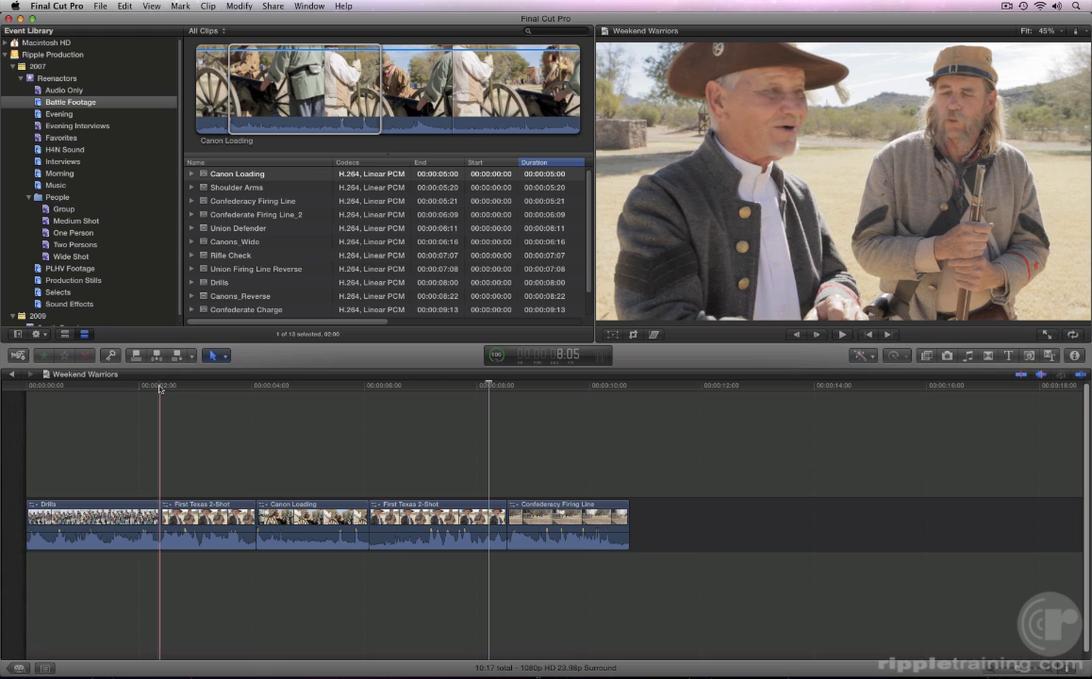
pyautogui.press('super+z')
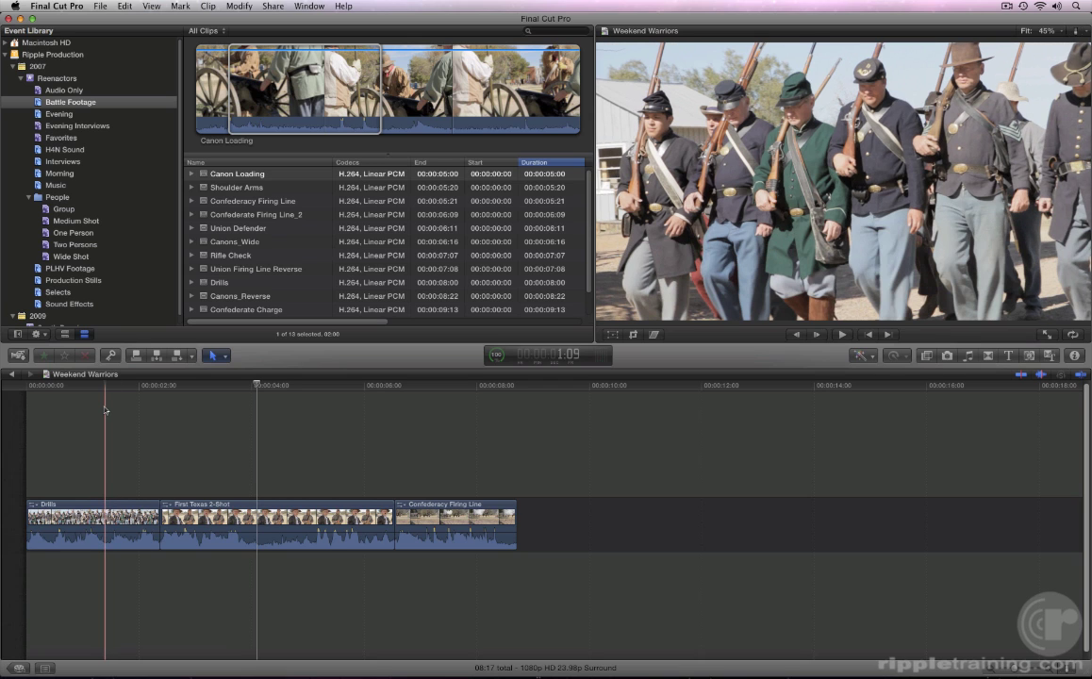
# Step: Try inserting the marked Canon Loading range at the skimmer at 1:09 within the Drills clip and undo the edit
pyautogui.press('w')
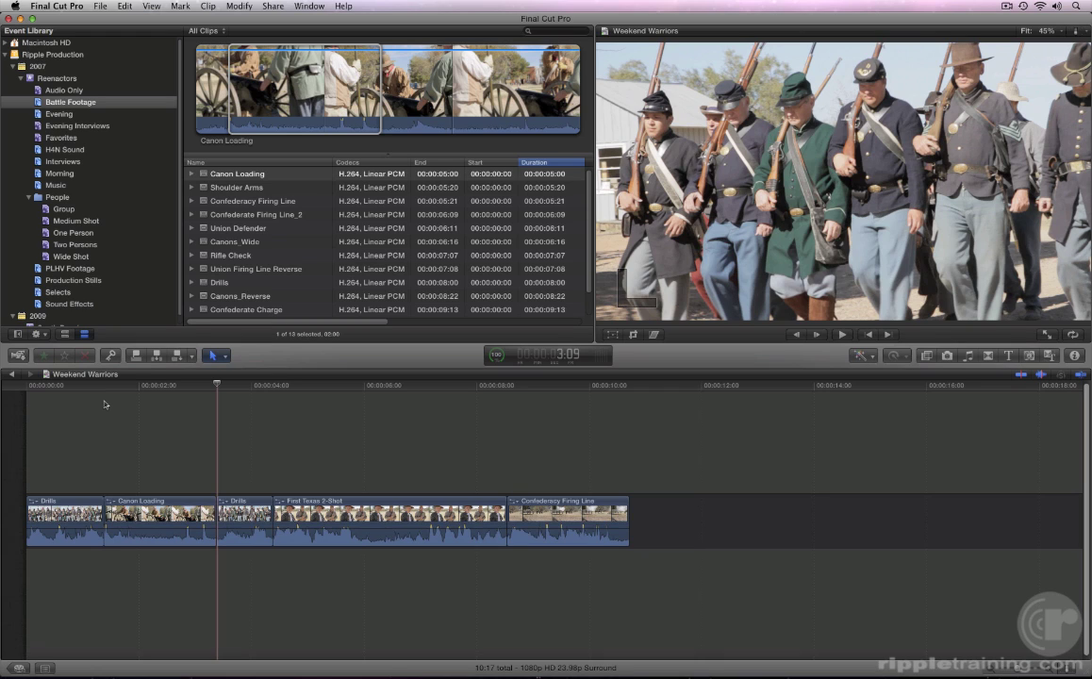
pyautogui.press('super+z')
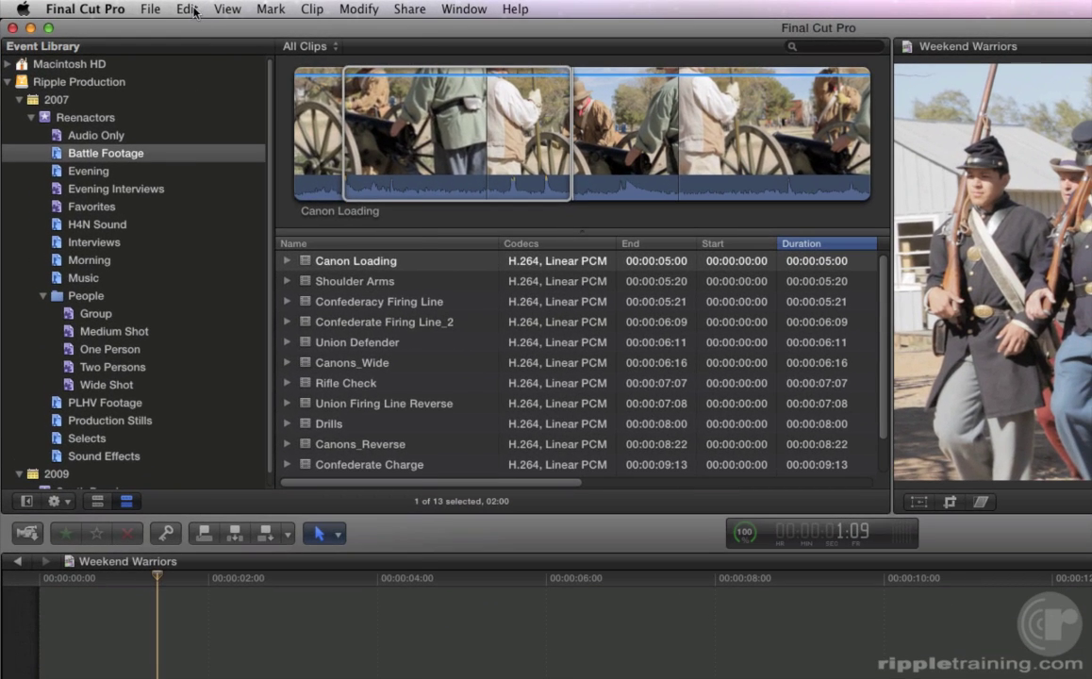
# Step: Try overwriting the storyline from 1:09 with the marked Canon Loading range, play back the edit and undo it
pyautogui.click(188, 9)
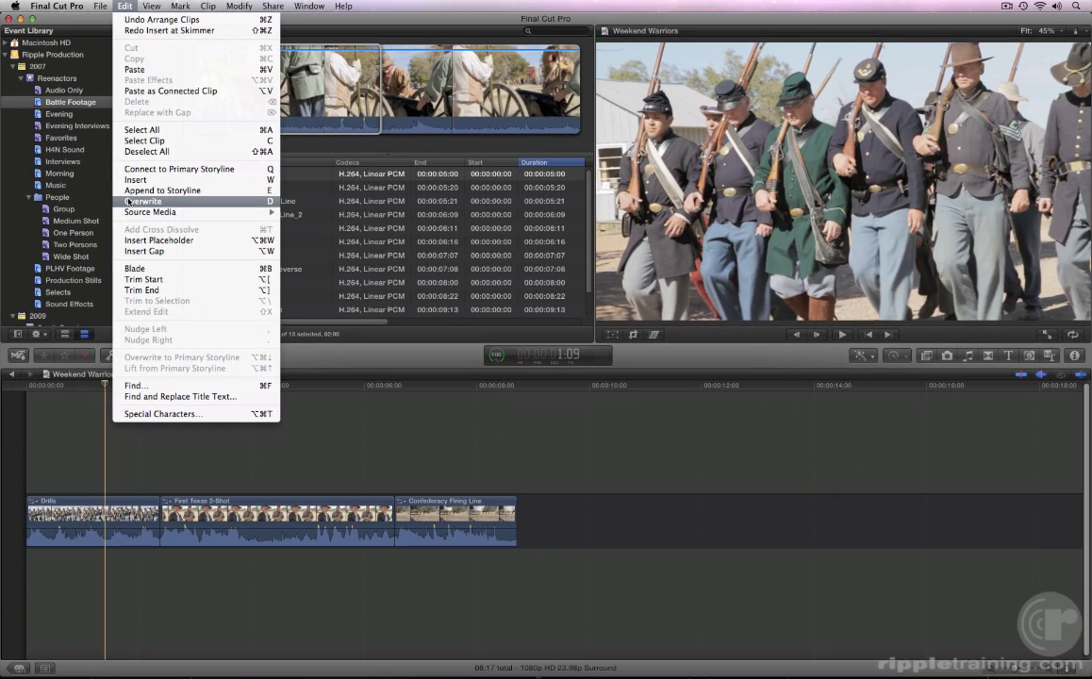
pyautogui.click(129, 200)
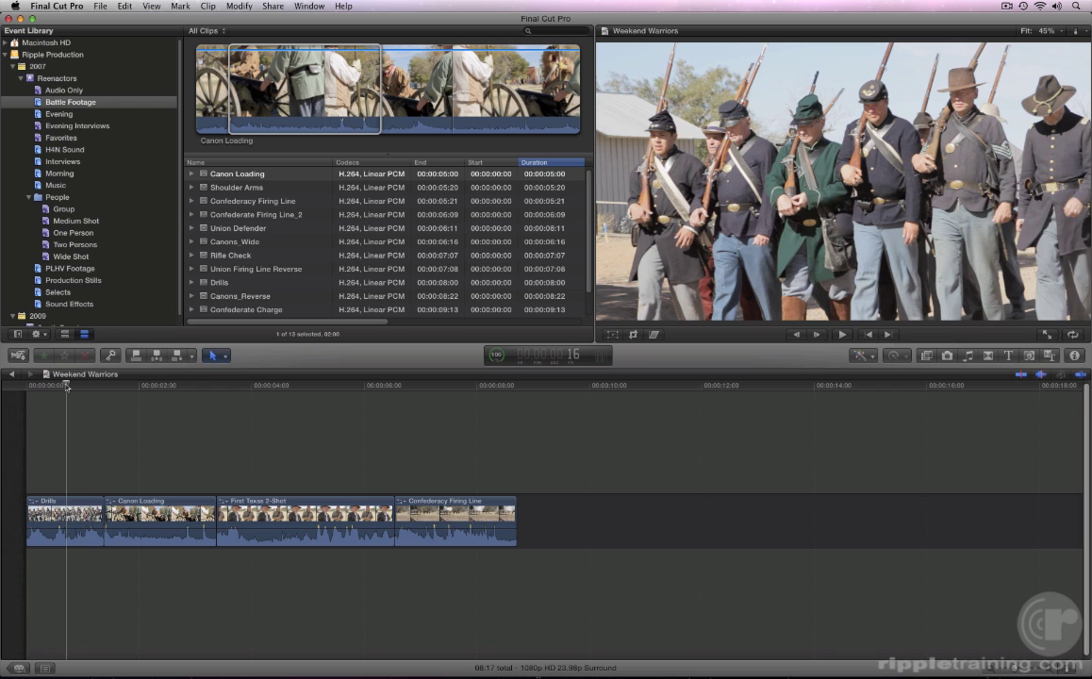
pyautogui.press('space')
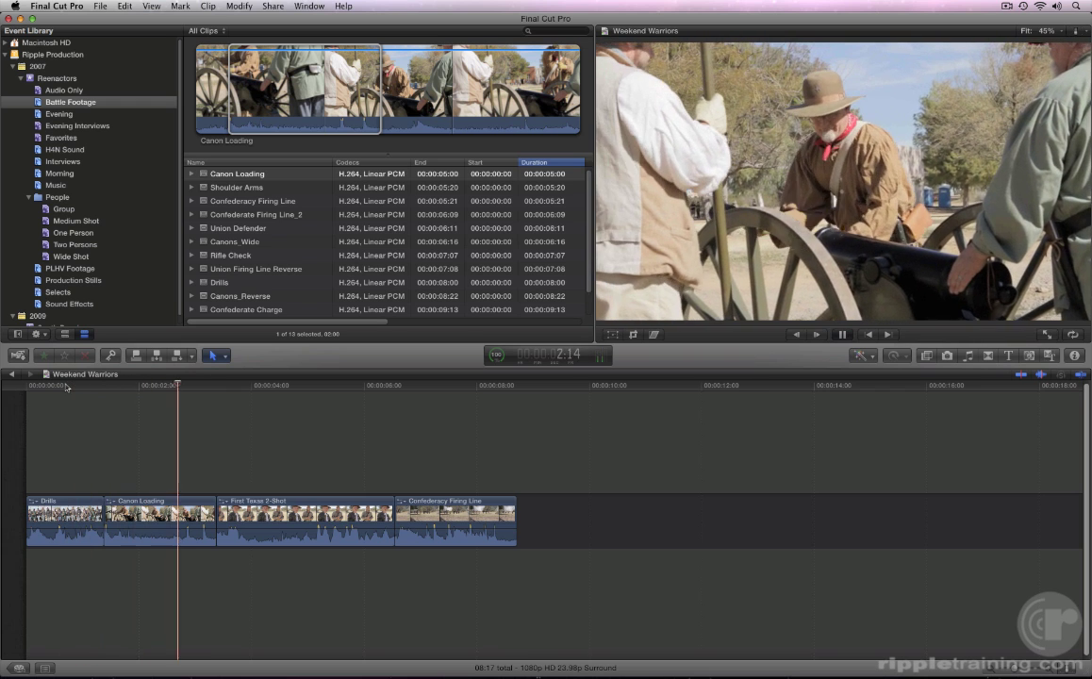
pyautogui.press('space')
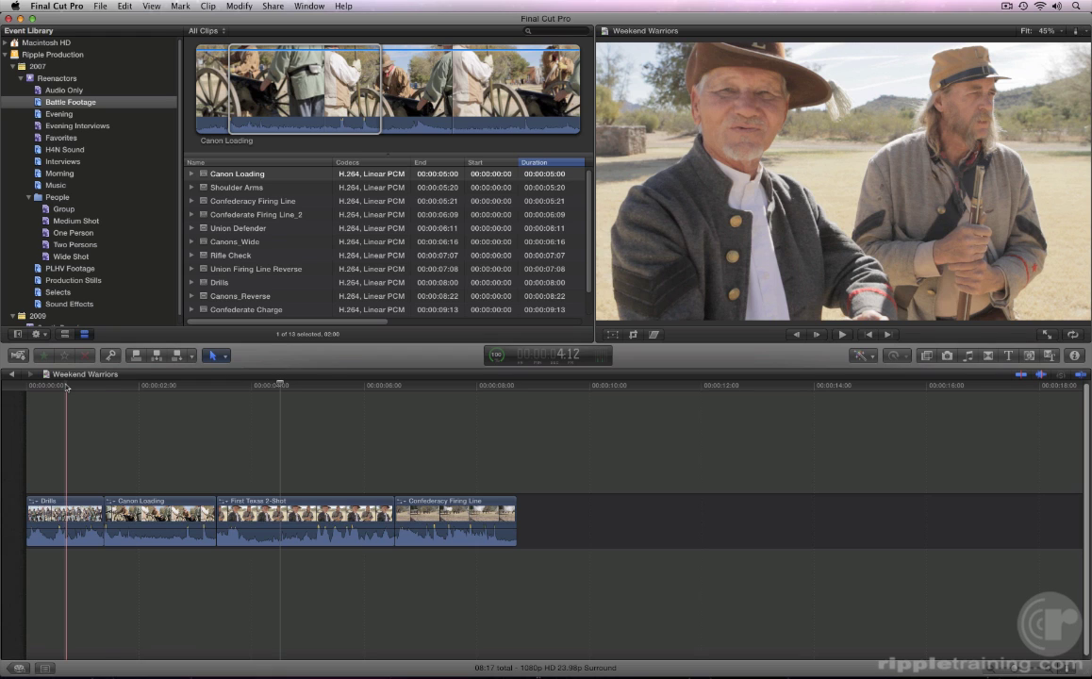
pyautogui.press('super+z')
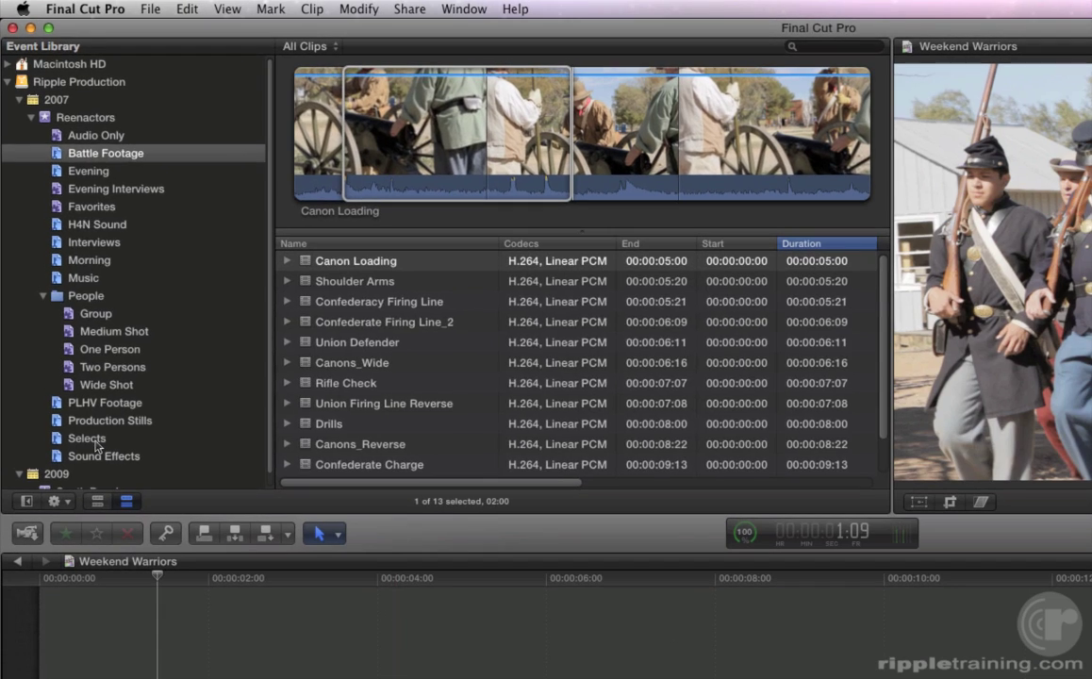
# Step: Append Dave_Interview_01 from the Selects collection to the end of the primary storyline
pyautogui.click(93, 441)
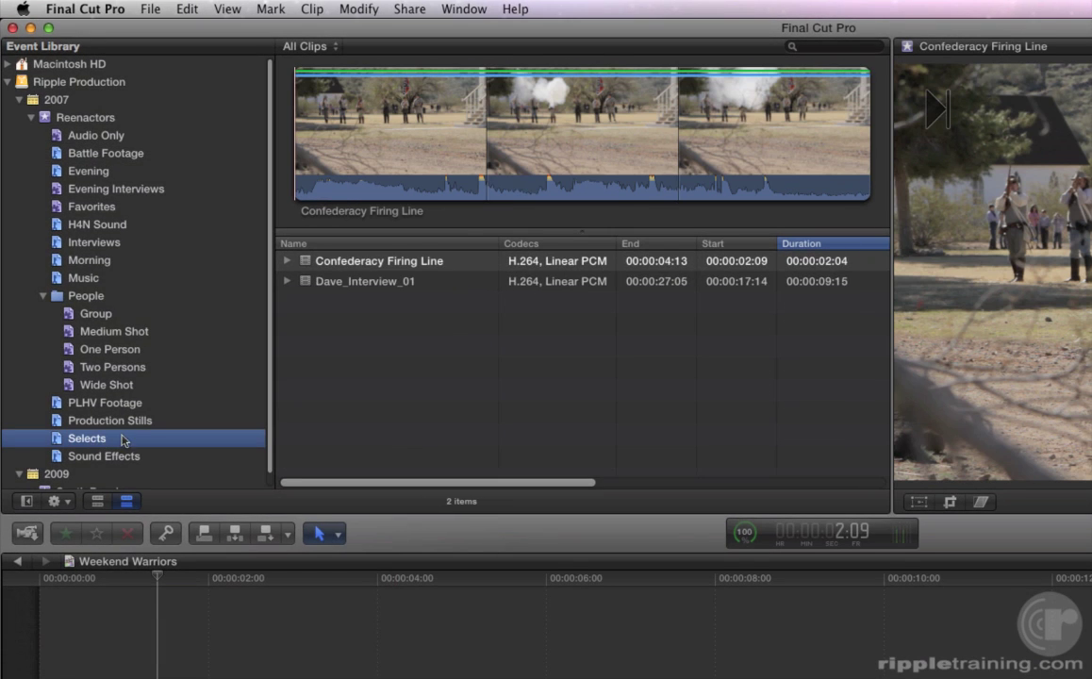
pyautogui.click(373, 283)
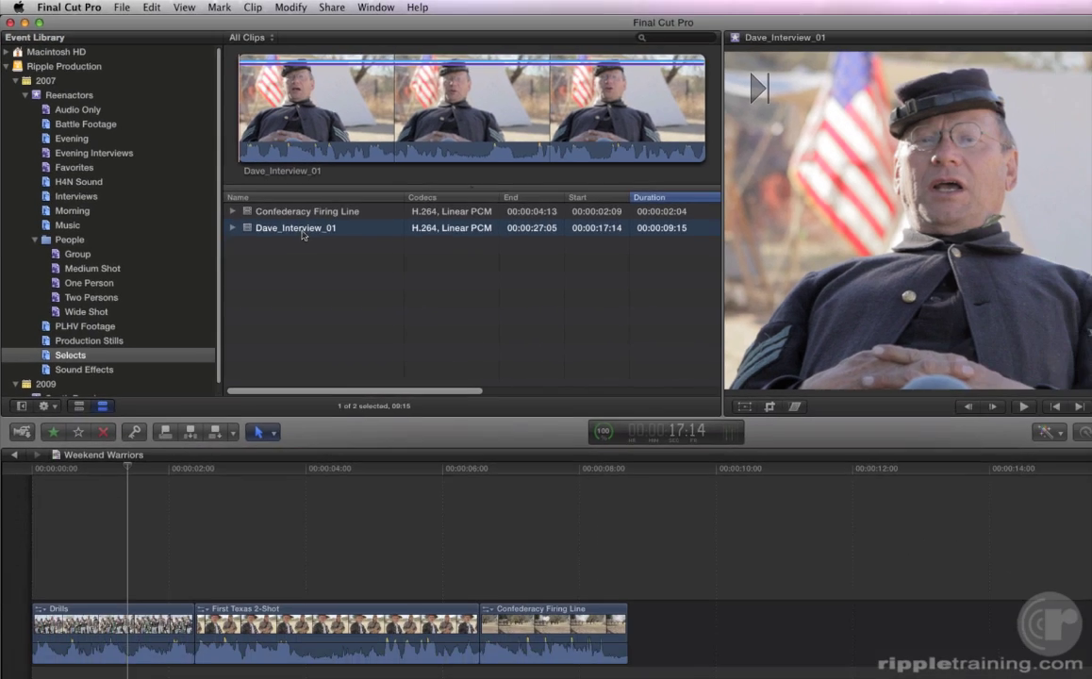
pyautogui.press('e')
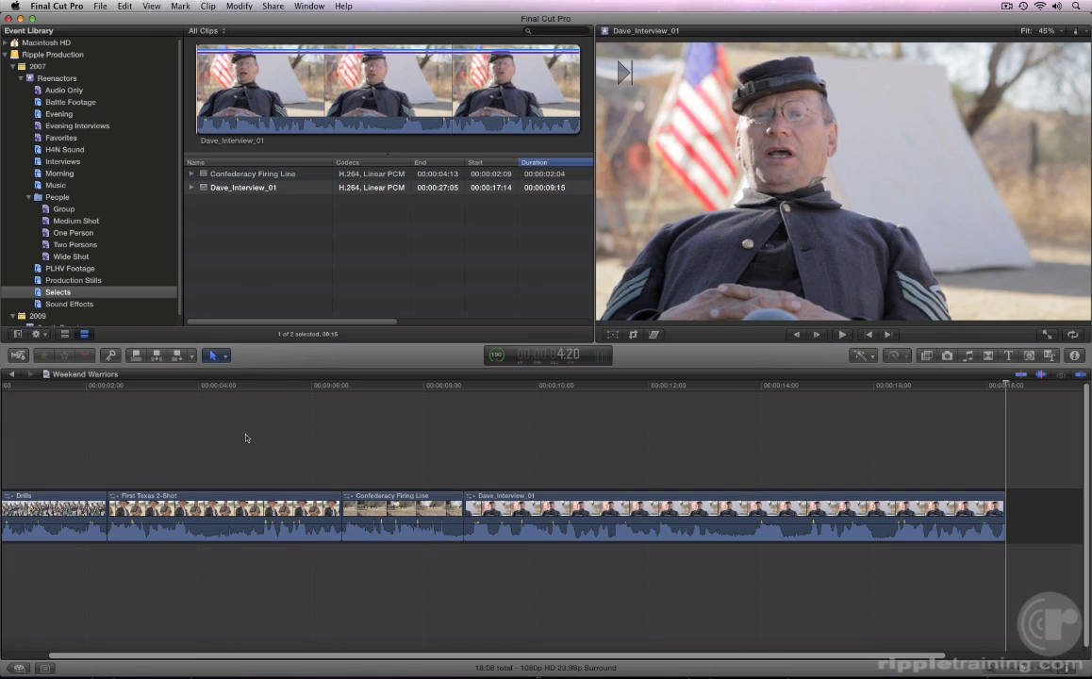
pyautogui.click(242, 437)
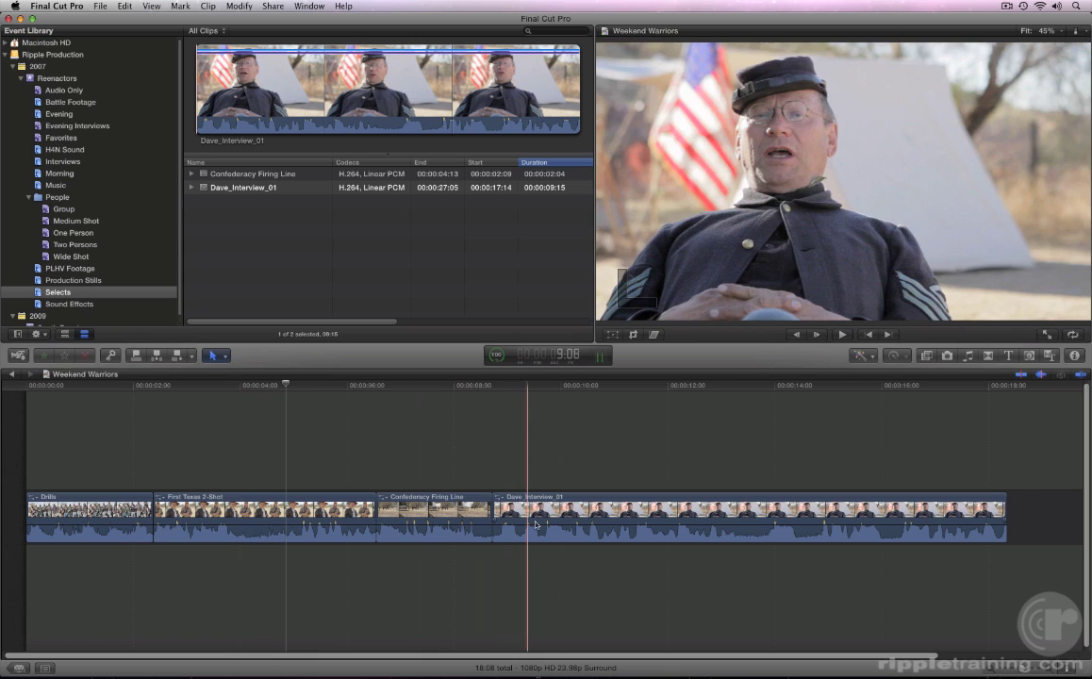
# Step: Park the playhead at 11:07 in Dave_Interview_01 and mark a 2:01 range ending at 9:03 in Union Firing Line from Battle Footage
pyautogui.click(631, 529)
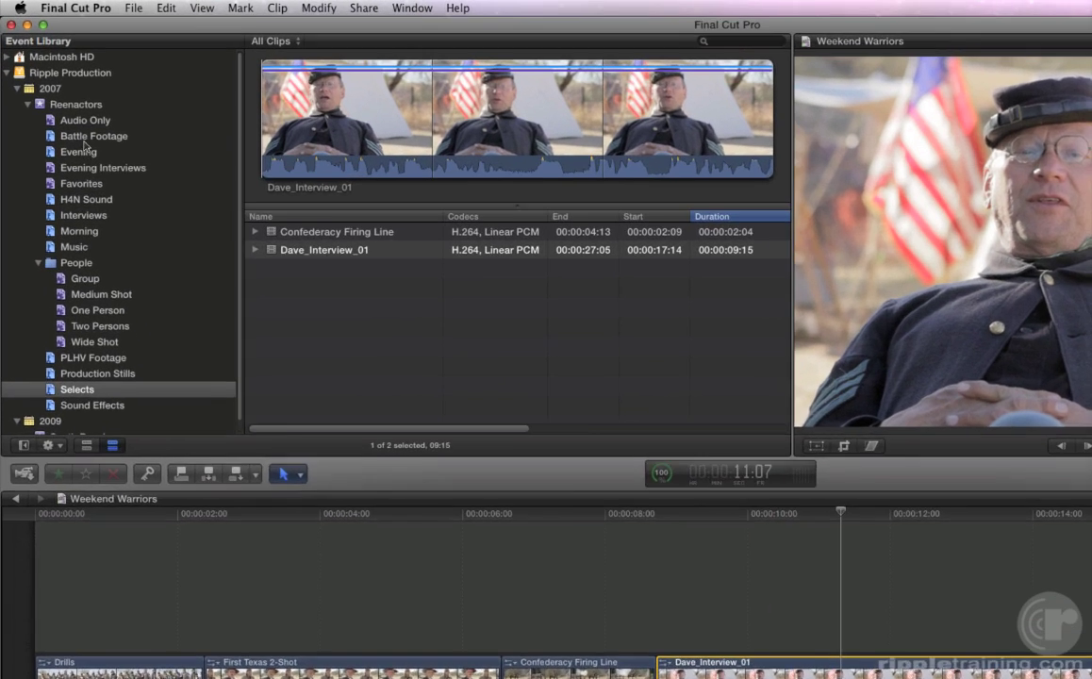
pyautogui.click(68, 101)
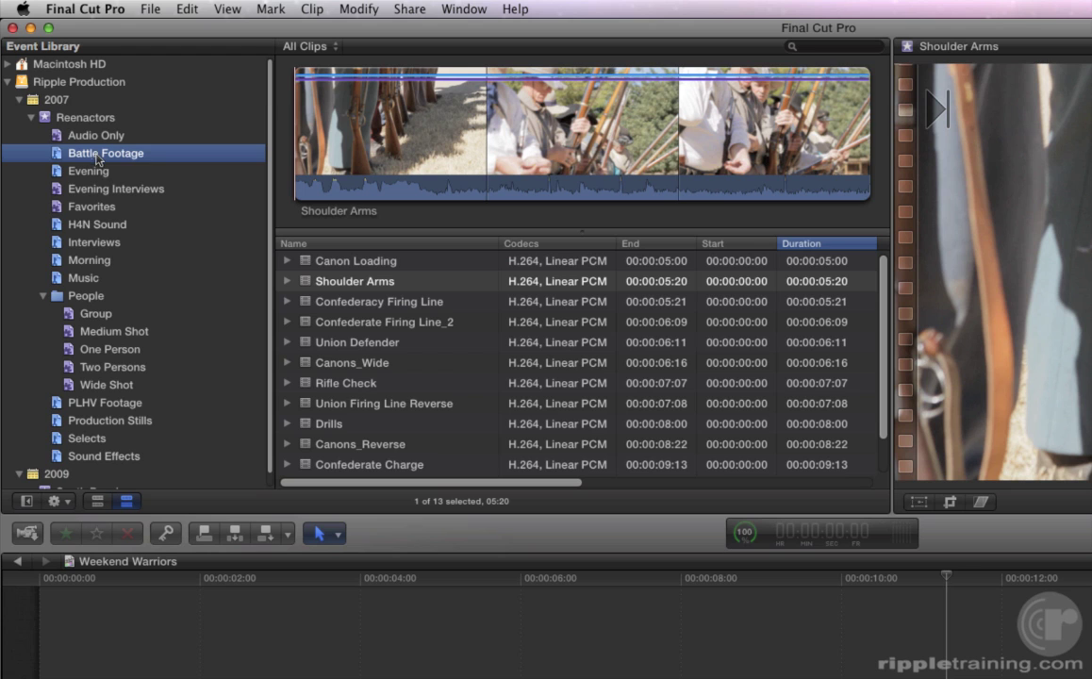
pyautogui.scroll(-1, 394, 352)
pyautogui.scroll(-2, 394, 352)
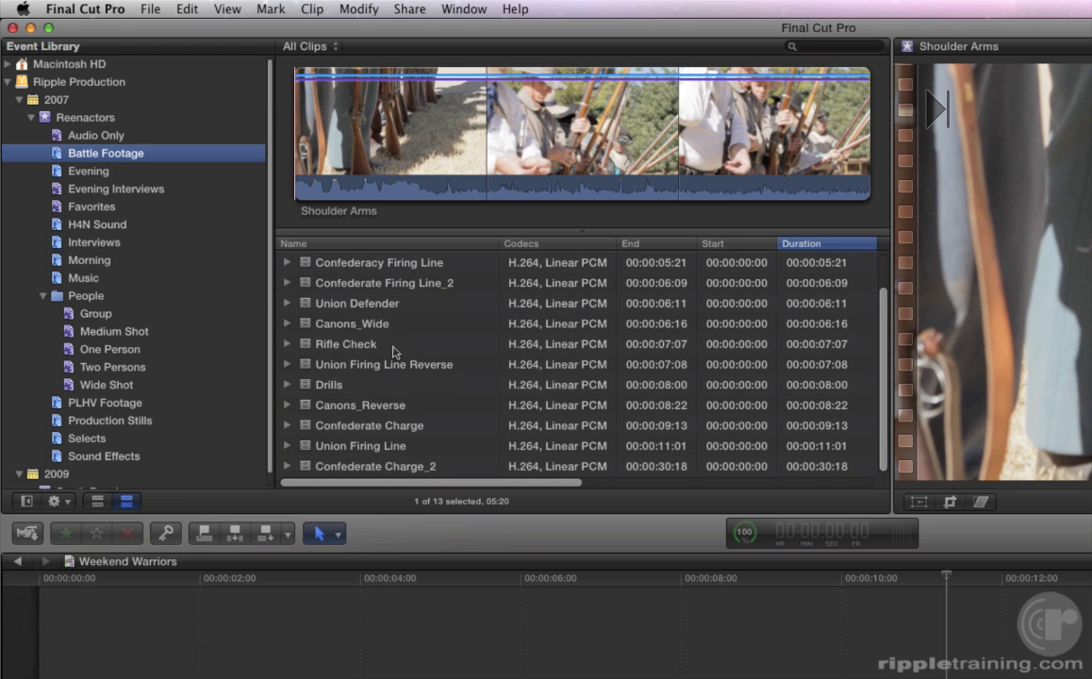
pyautogui.click(345, 451)
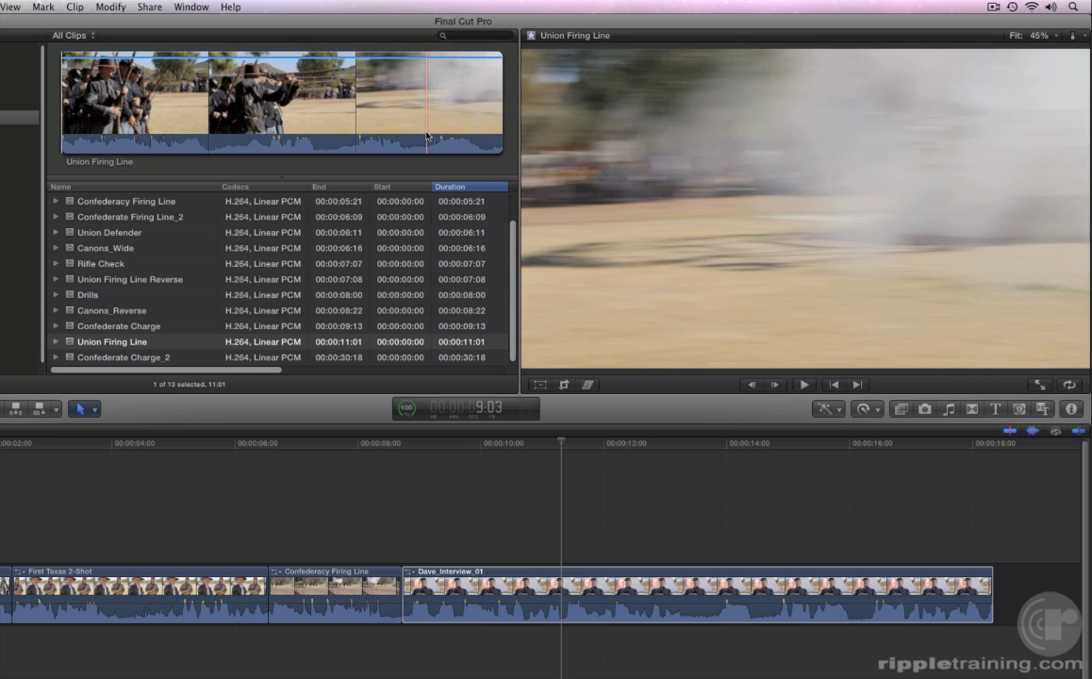
pyautogui.press('o')
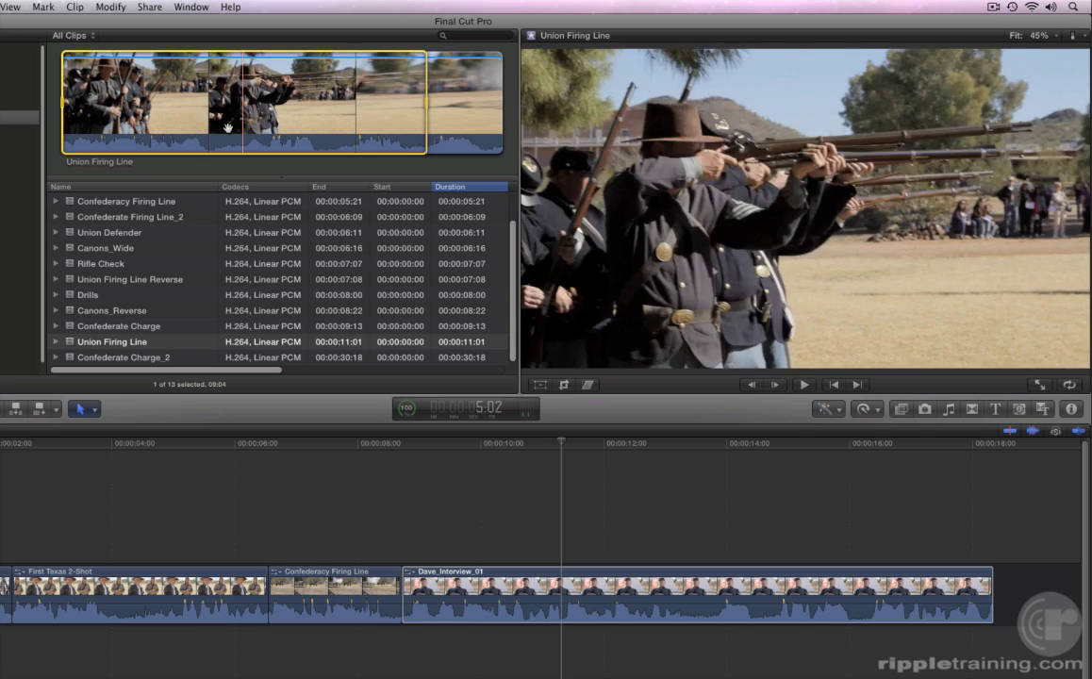
pyautogui.press('/')
pyautogui.press('space')
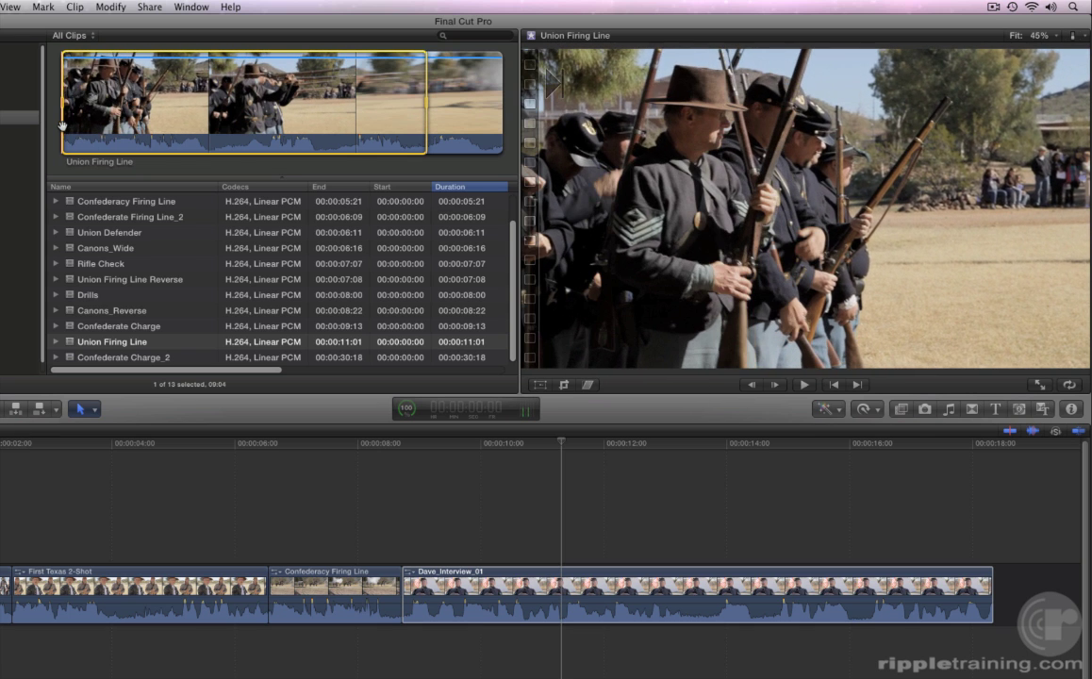
pyautogui.moveTo(61, 104); pyautogui.dragTo(348, 118)
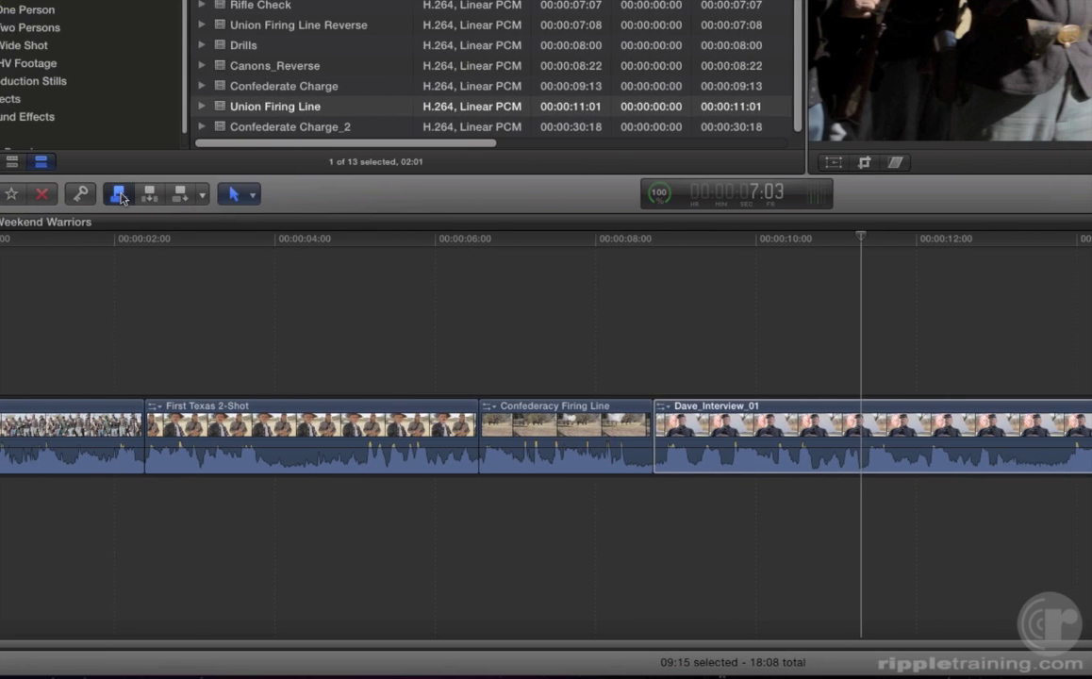
# Step: Connect the marked Union Firing Line range above Dave_Interview_01 at the playhead and play back the edit from the interview's start
pyautogui.click(205, 195)
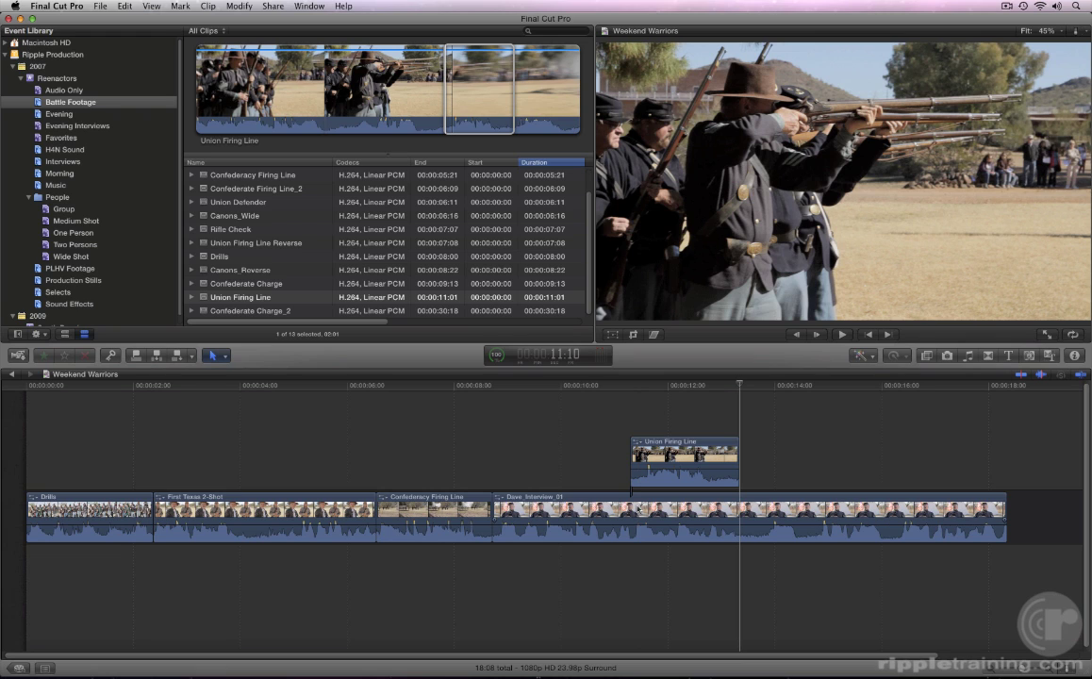
pyautogui.press('Up')
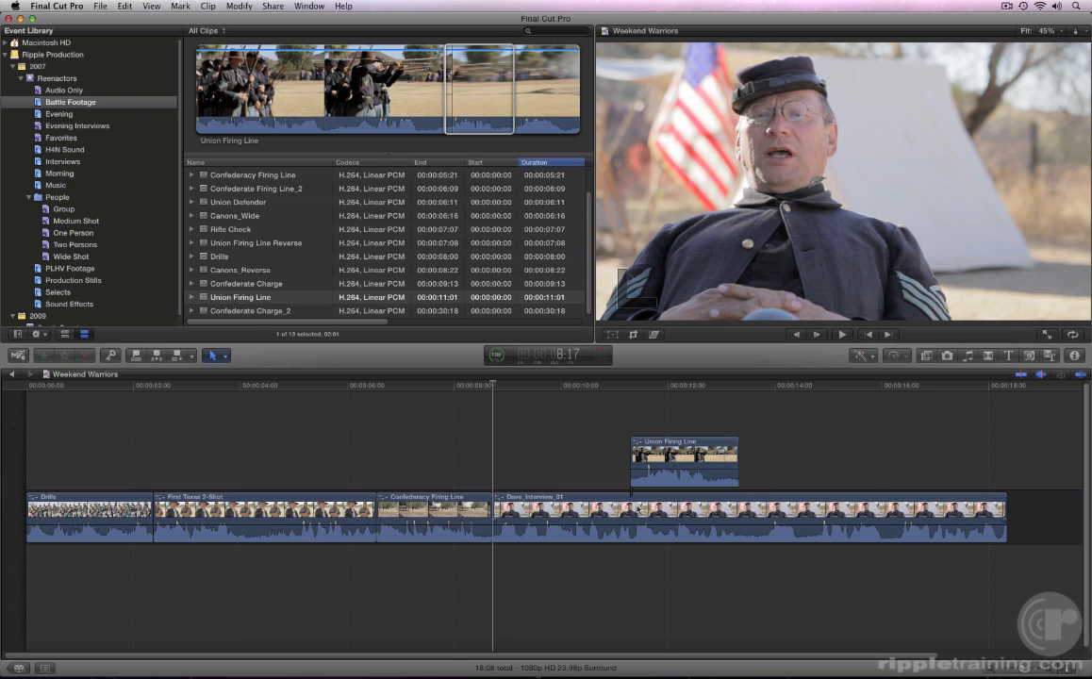
pyautogui.press('space')
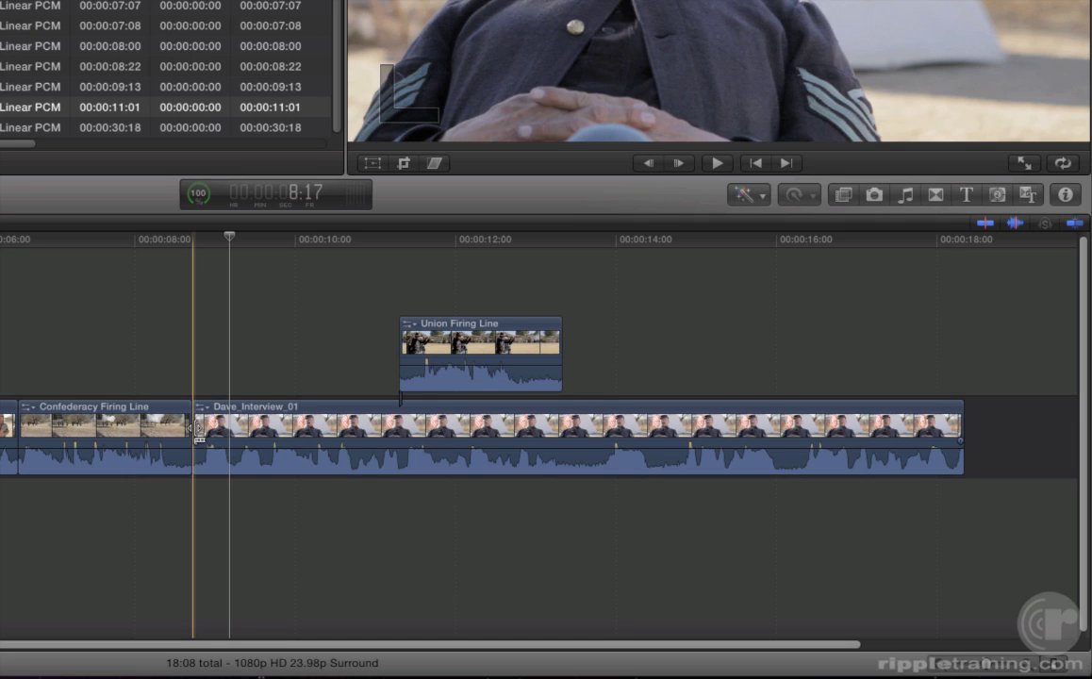
# Step: Trim the start of Dave_Interview_01 to the playhead just after the cut and play back the result through 13:19
pyautogui.moveTo(197, 427); pyautogui.dragTo(227, 427)
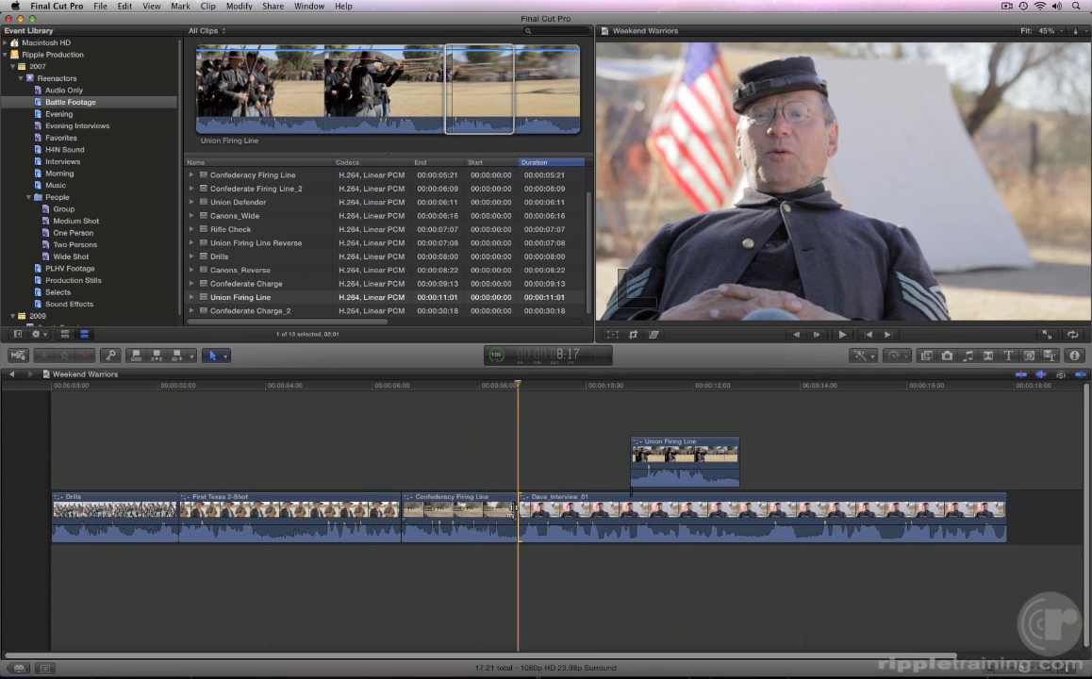
pyautogui.press('space')
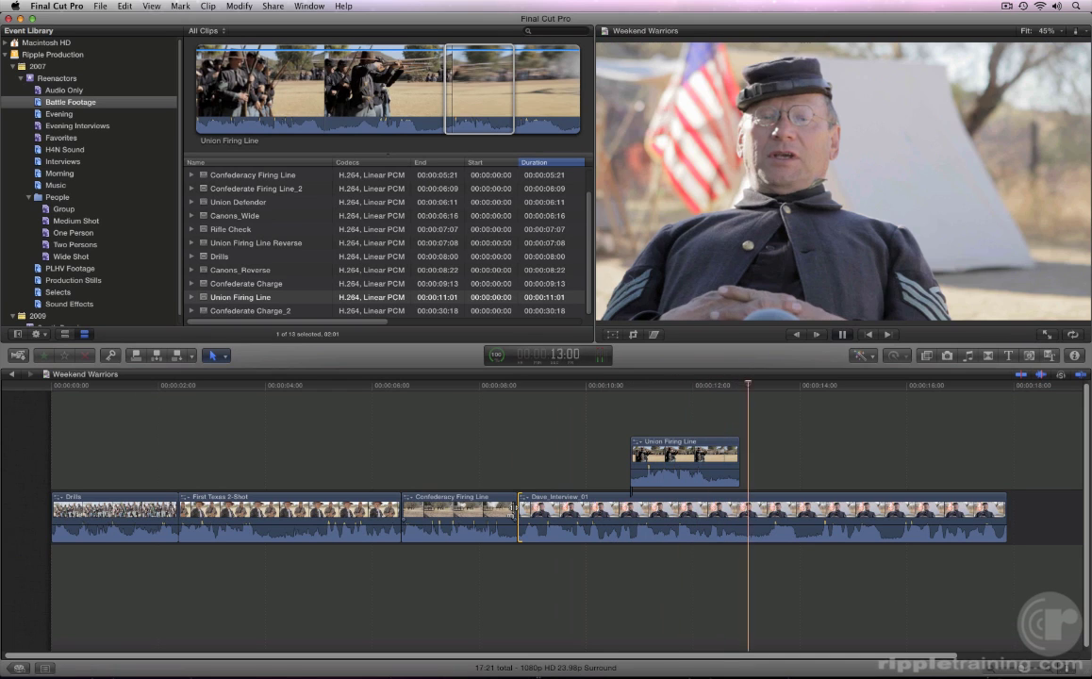
pyautogui.press('space')
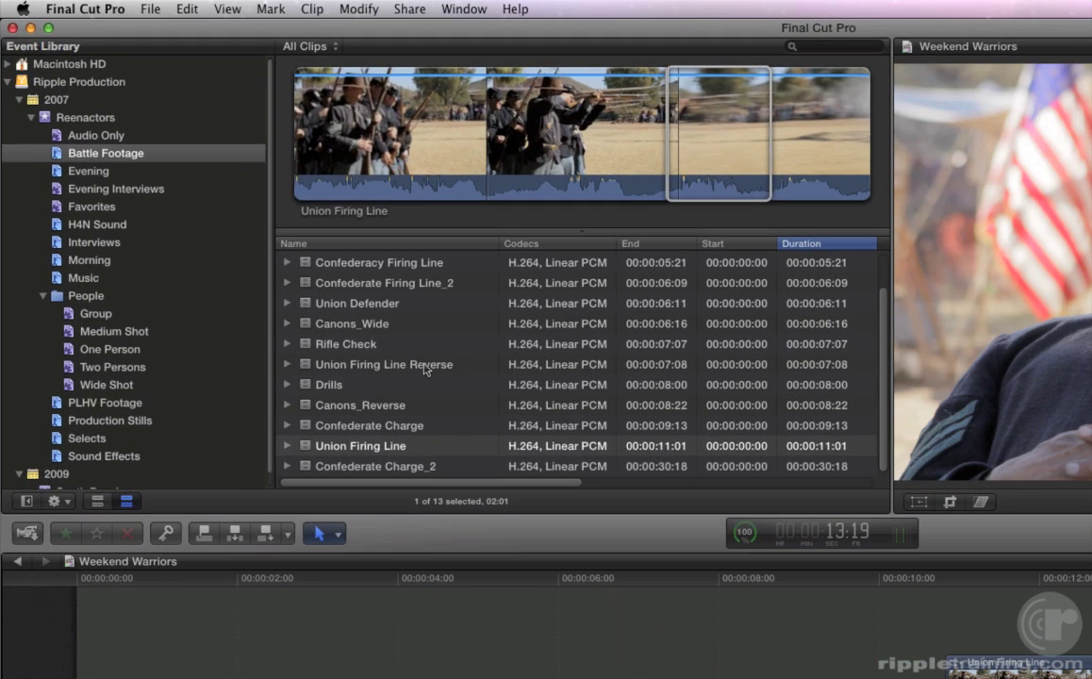
# Step: Mark a 1:18 range ending at 6:02 in Union Firing Line Reverse from Battle Footage and play it around its end
pyautogui.click(425, 364)
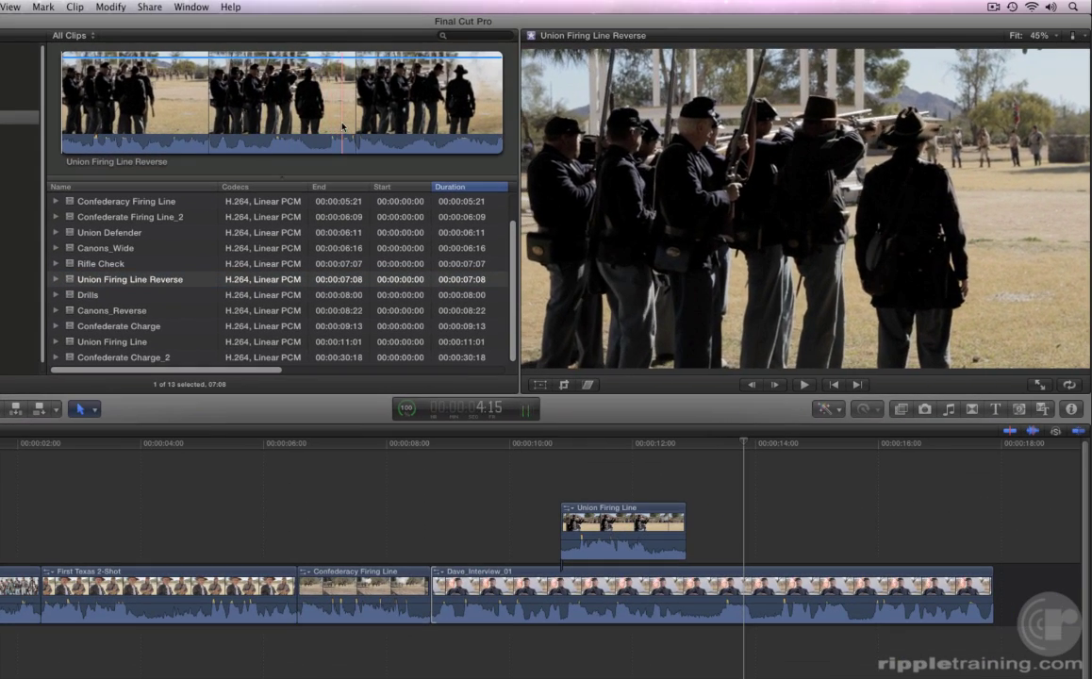
pyautogui.press('i')
pyautogui.press('space')
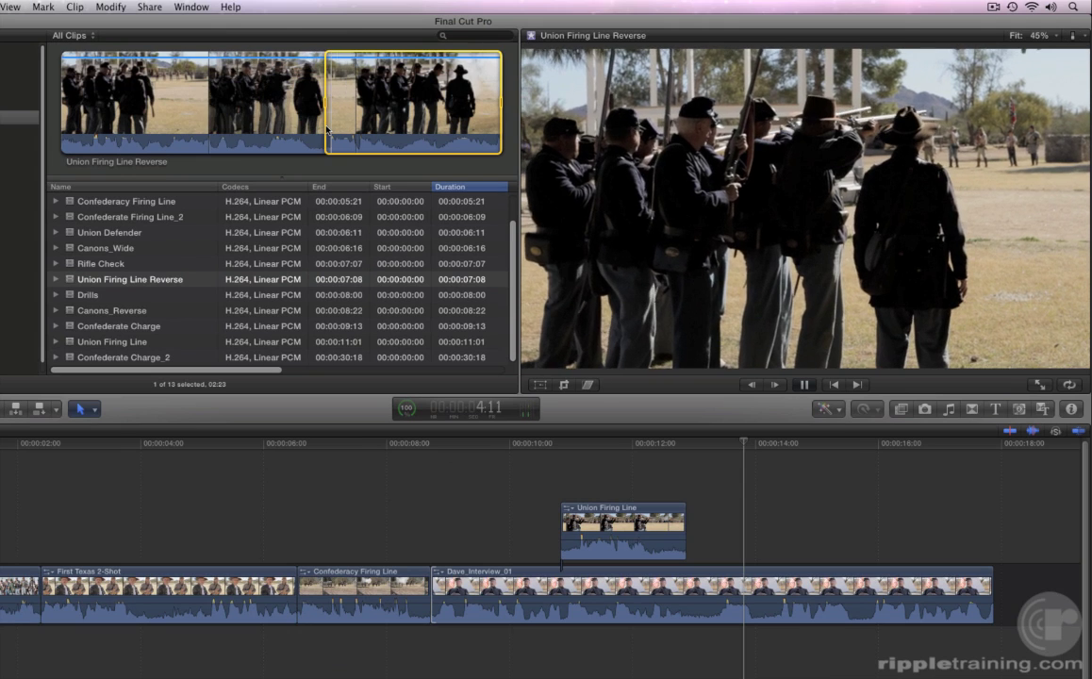
pyautogui.press('space')
pyautogui.press('o')
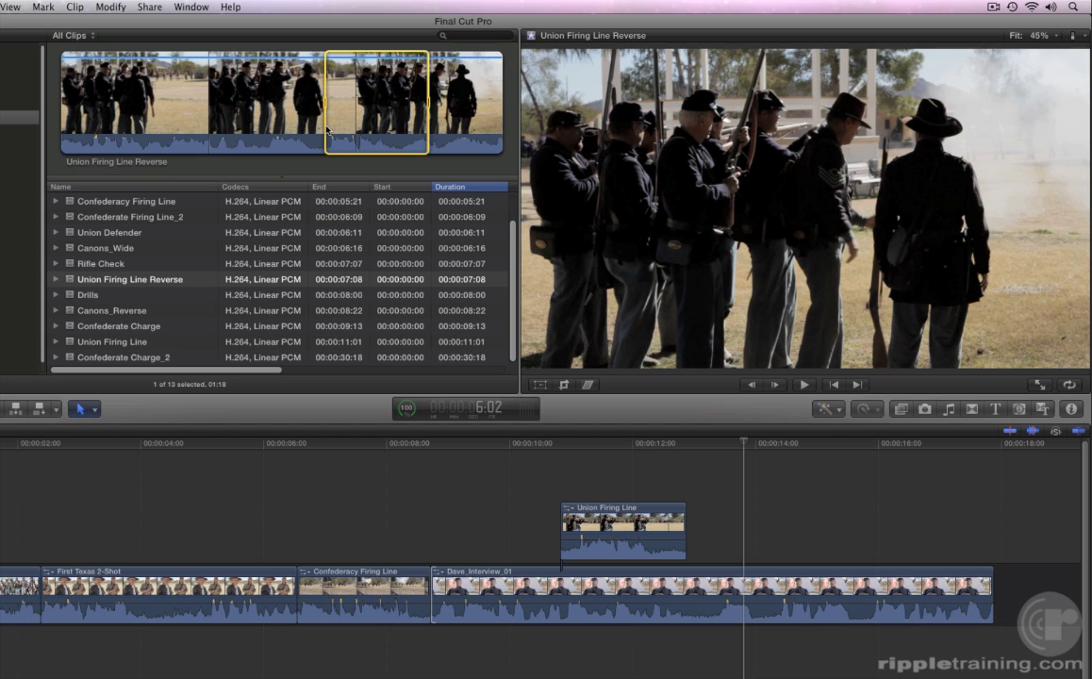
pyautogui.hotkey('shift', '/')
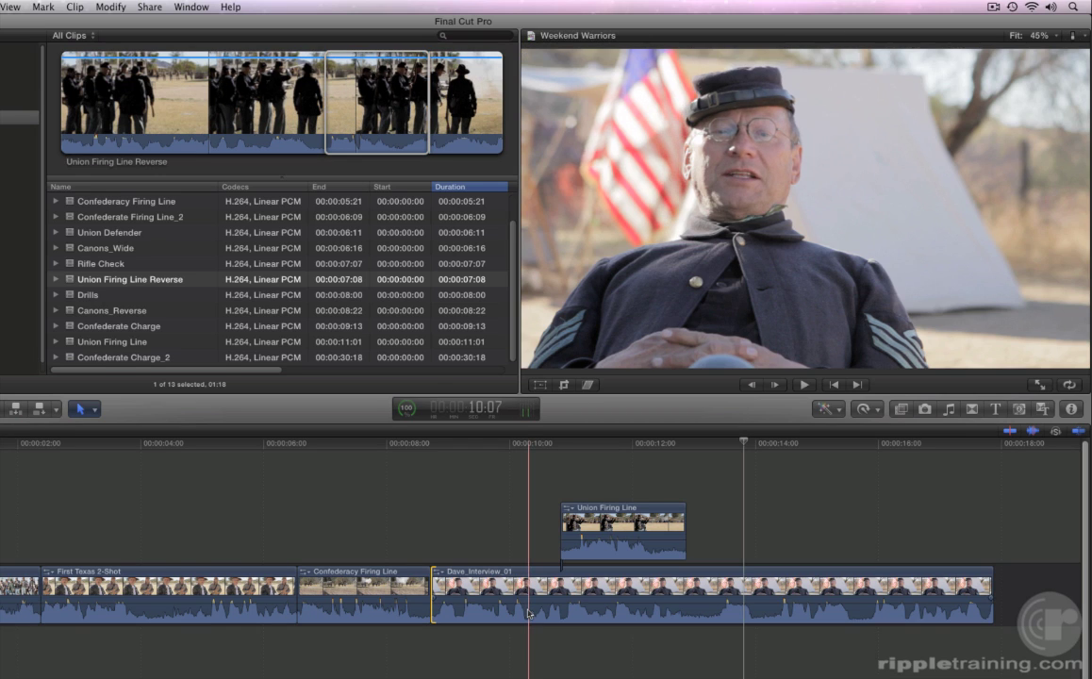
# Step: Disable Dave_Interview_01 and park the playhead at 11:03 on the gunshot peak in the connected Union Firing Line clip
pyautogui.rightClick(528, 613)
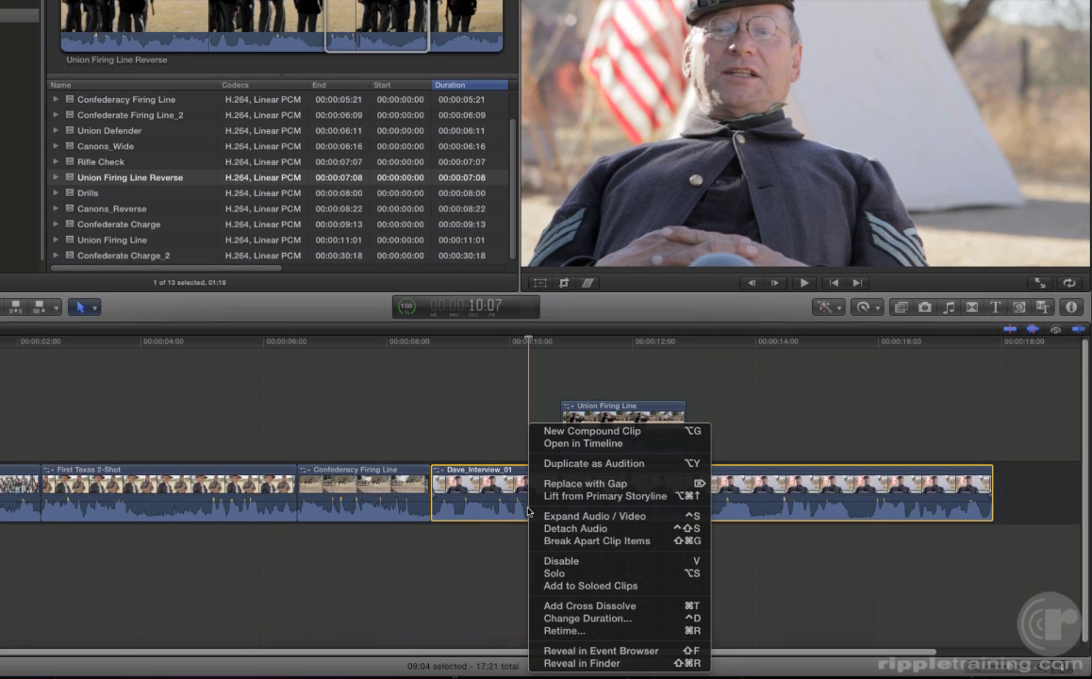
pyautogui.click(547, 562)
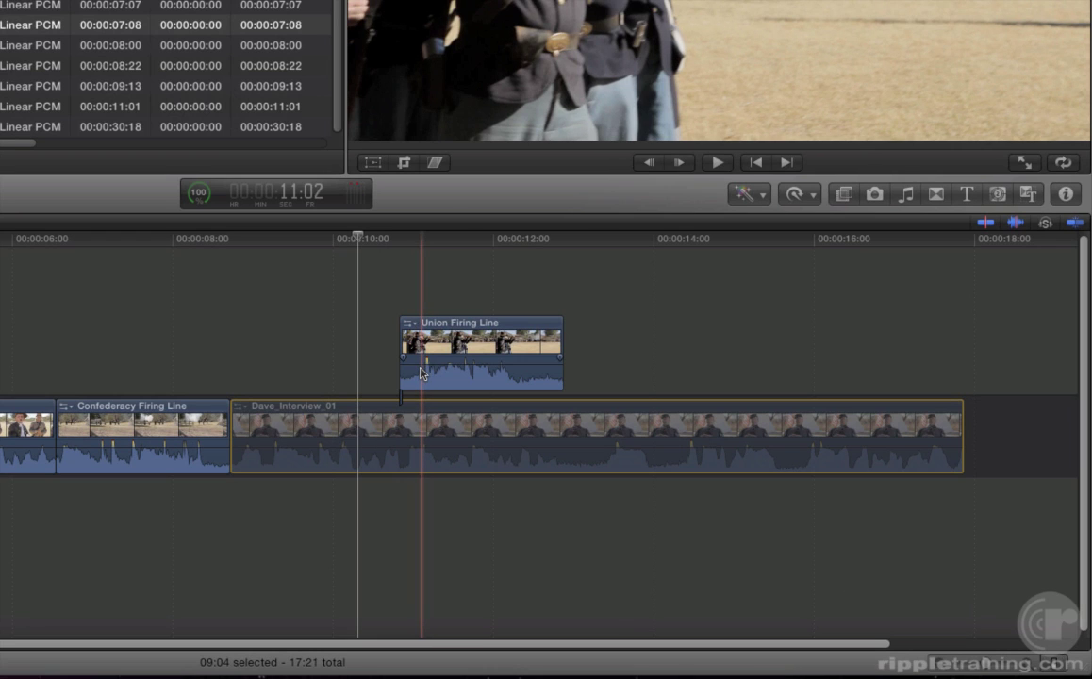
pyautogui.press('super+equal')
pyautogui.press('super+equal')
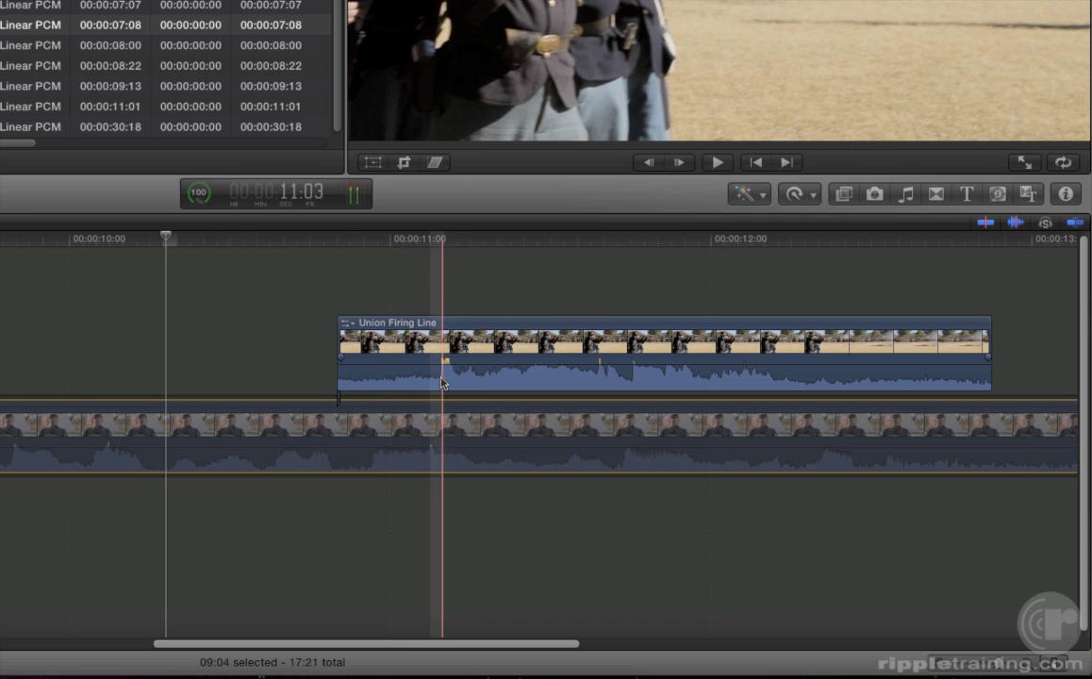
pyautogui.click(437, 382)
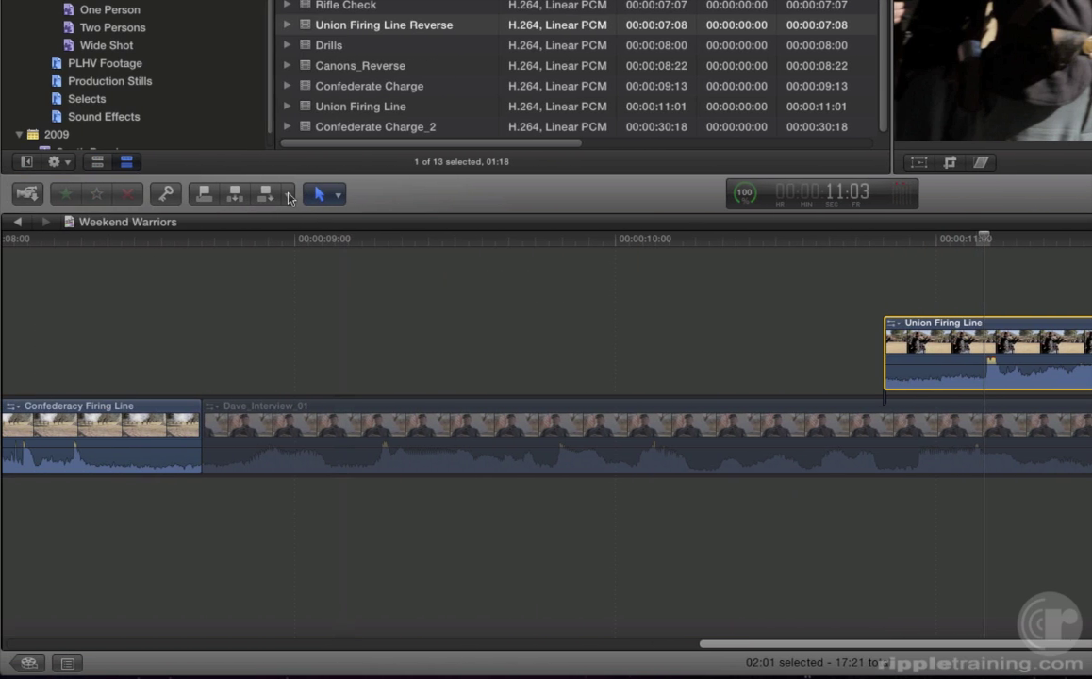
# Step: Connect the marked Union Firing Line Reverse range as Audio Only at the playhead and play back the edit from 10:17 to 12:15
pyautogui.click(289, 195)
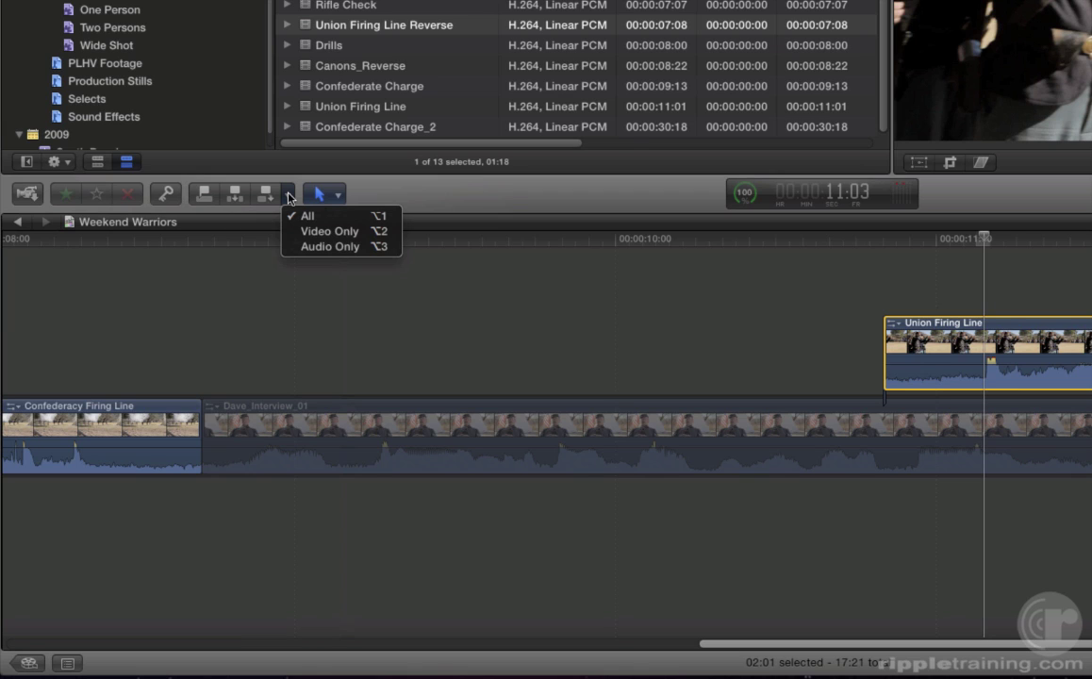
pyautogui.click(331, 247)
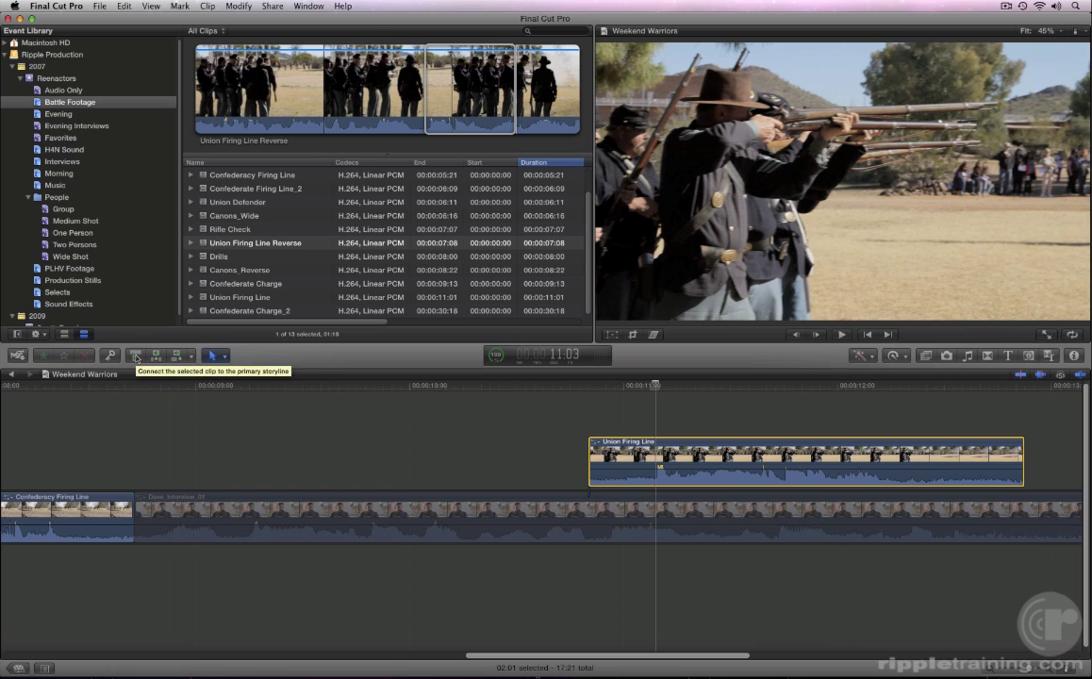
pyautogui.click(135, 357)
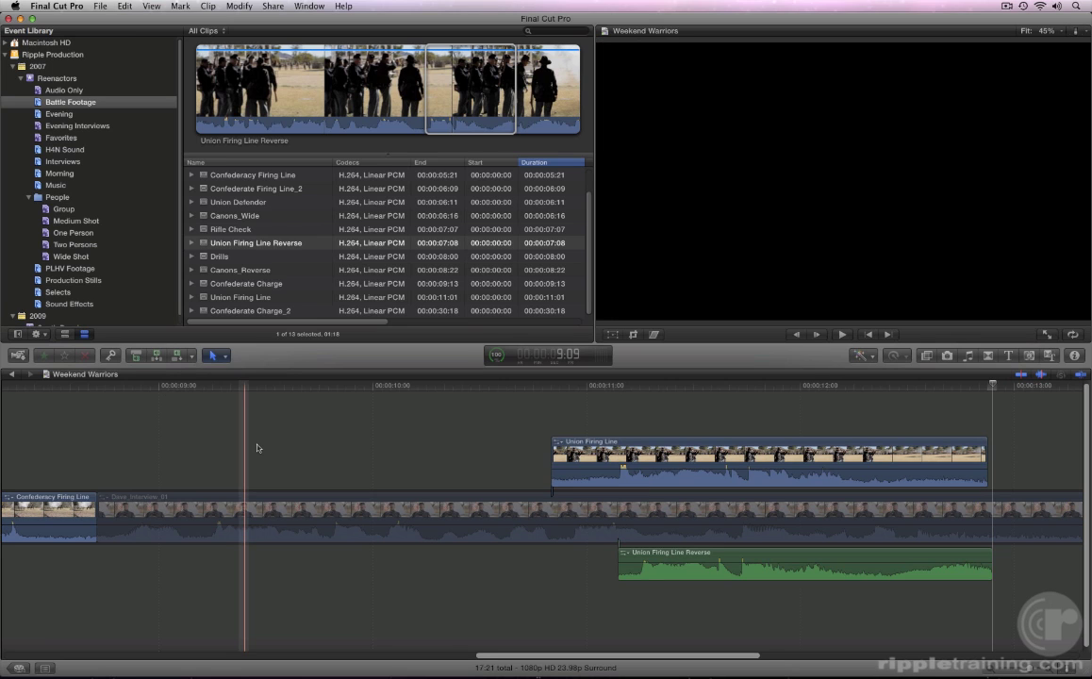
pyautogui.hscroll(6, 257, 448)
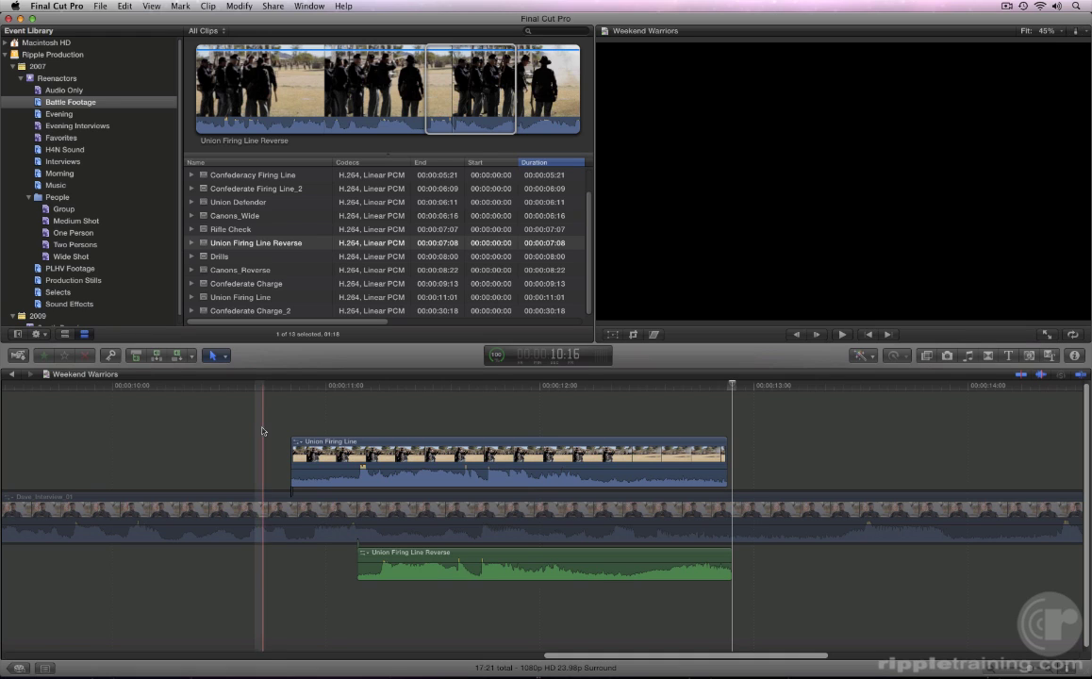
pyautogui.click(271, 387)
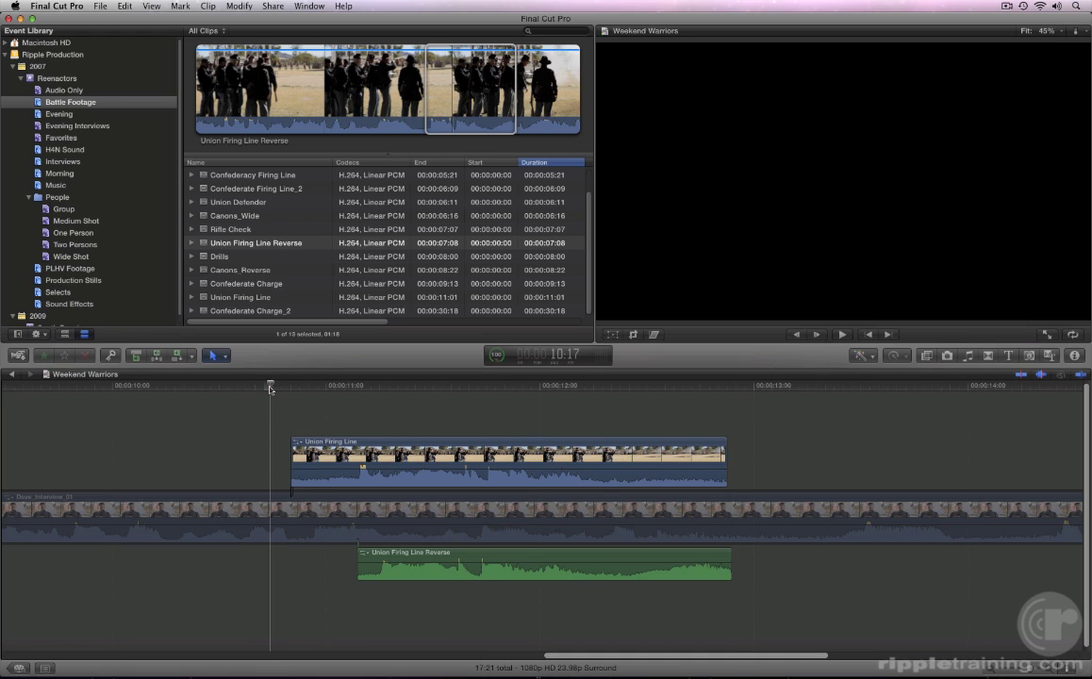
pyautogui.press('space')
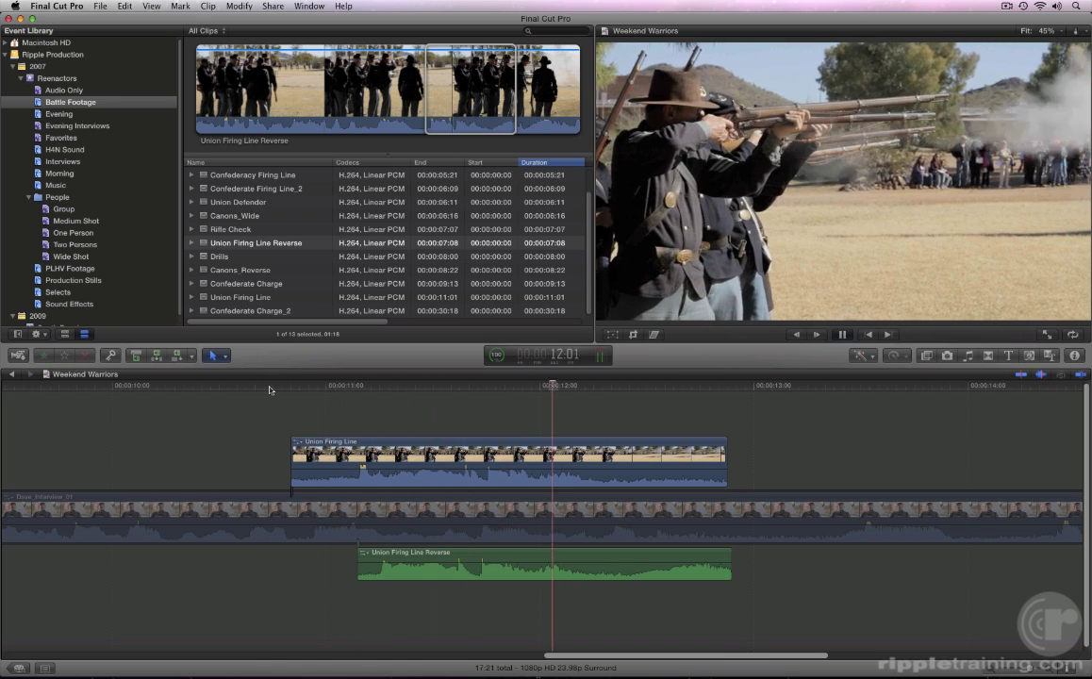
pyautogui.press('space')
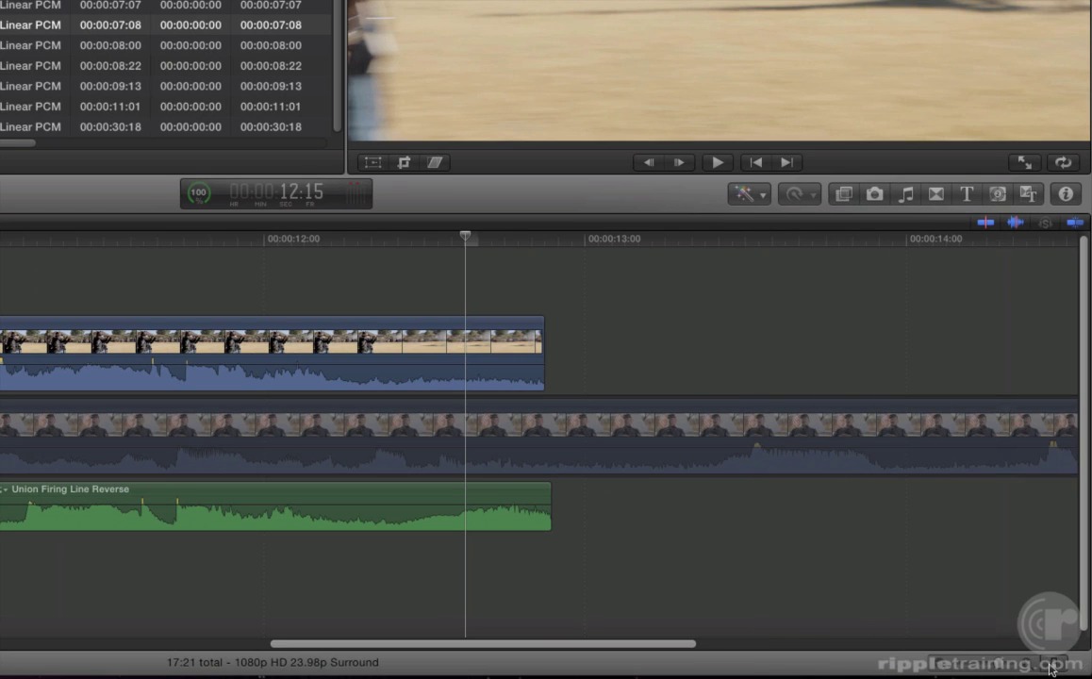
# Step: Set the timeline clip appearance to show only audio waveforms
pyautogui.click(1052, 665)
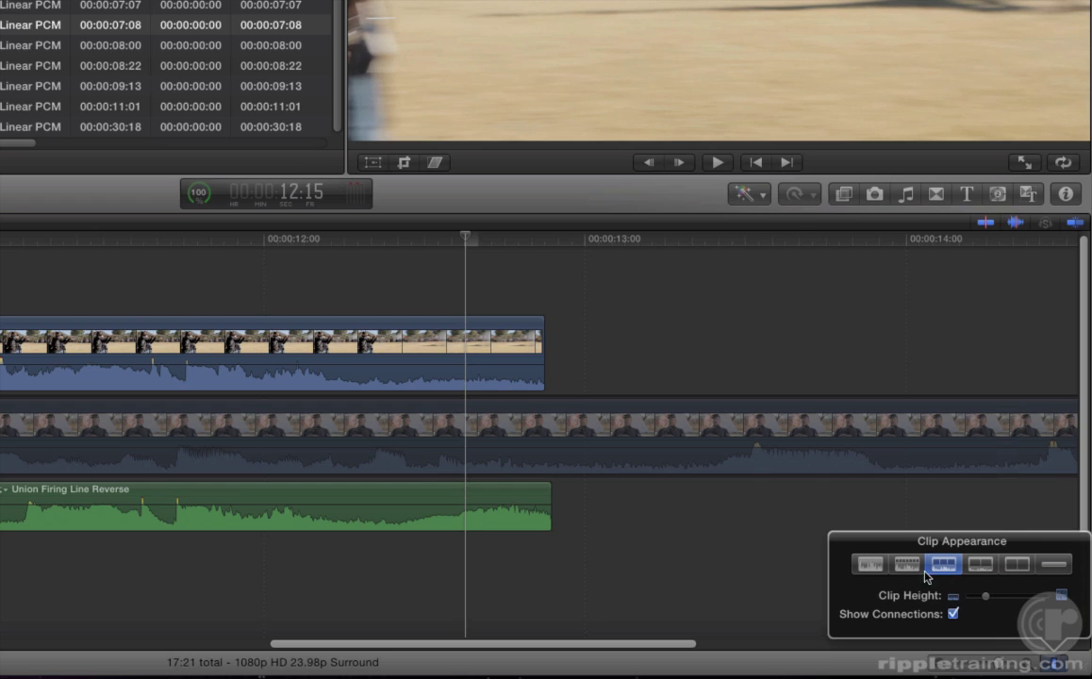
pyautogui.click(869, 566)
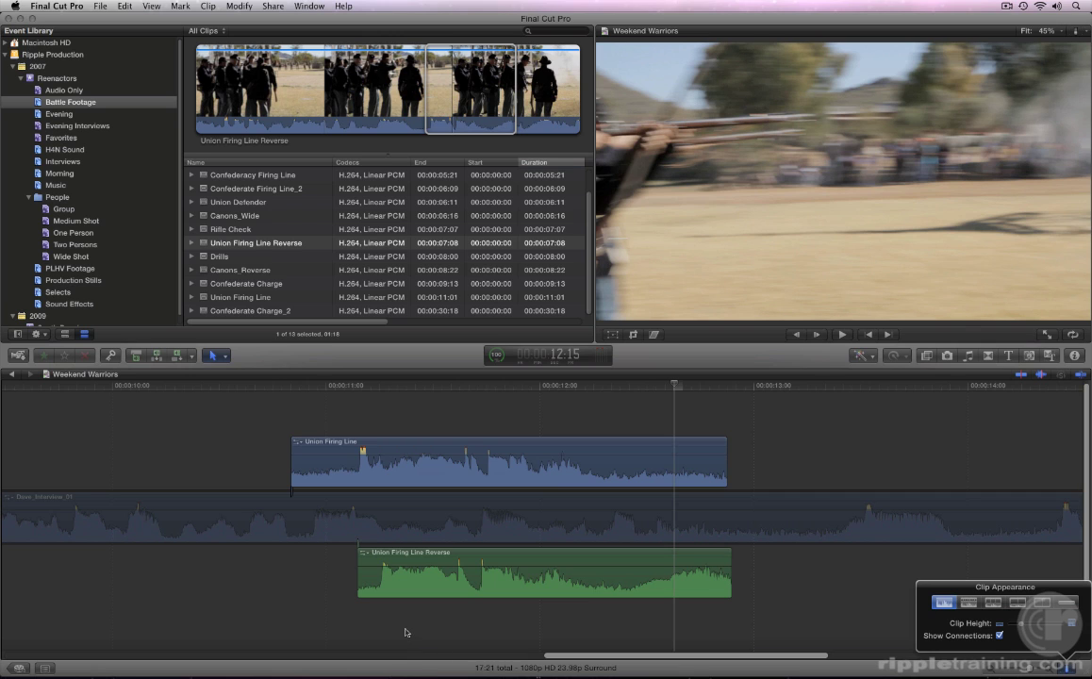
pyautogui.click(406, 633)
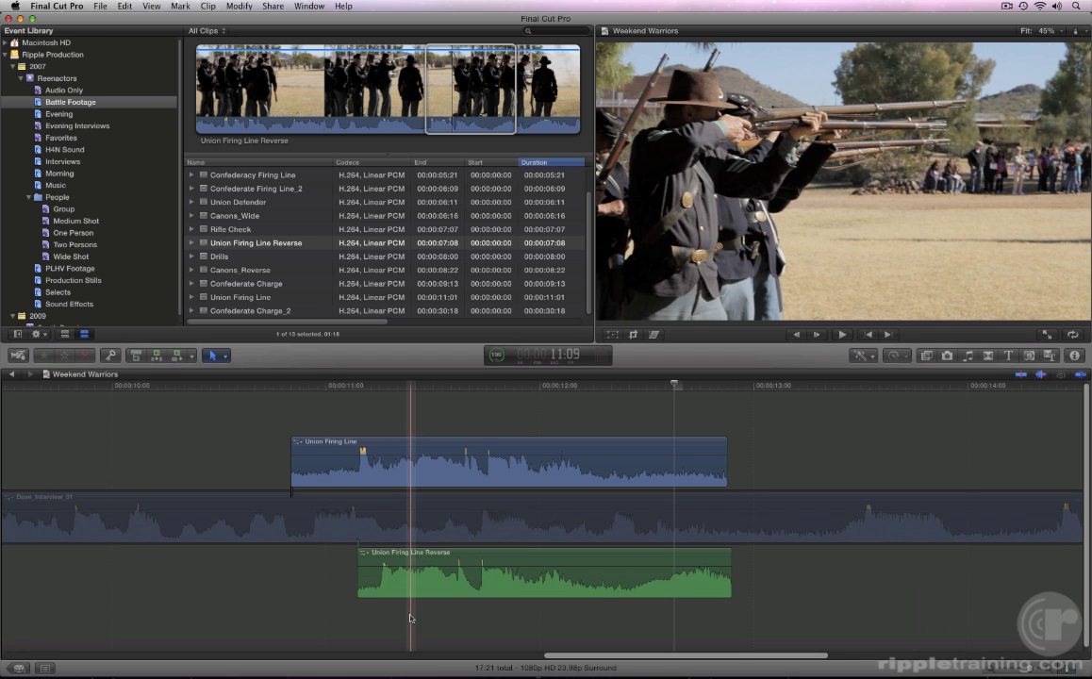
pyautogui.press('space')
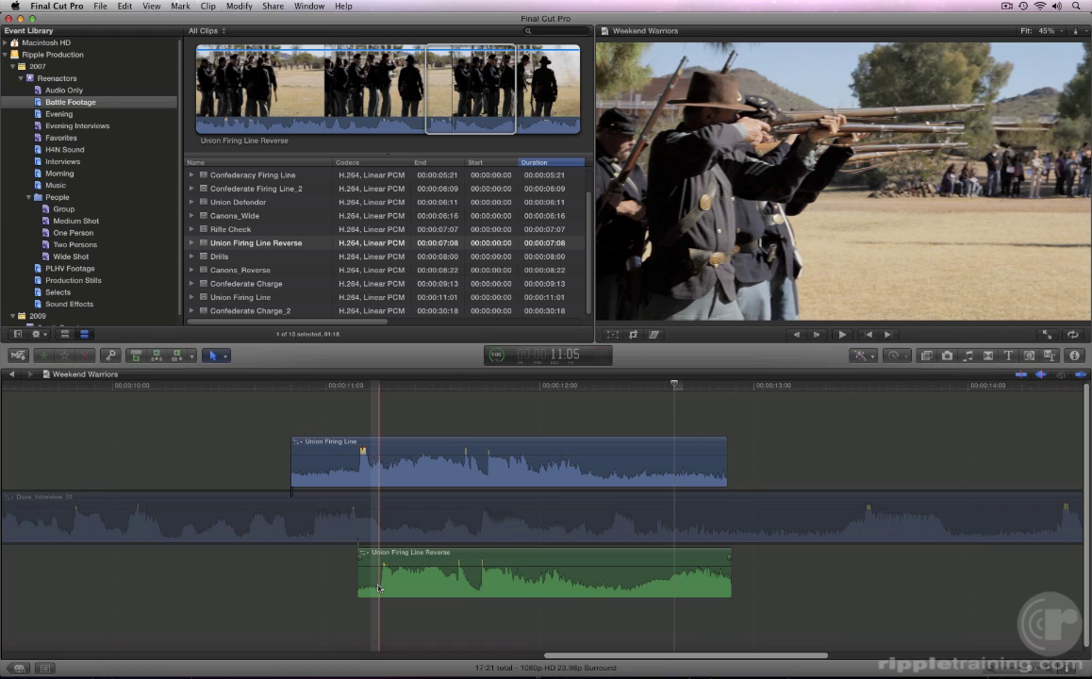
# Step: Move the Union Firing Line Reverse audio clip earlier by 01.22 and nudge it one more frame earlier
pyautogui.click(403, 587)
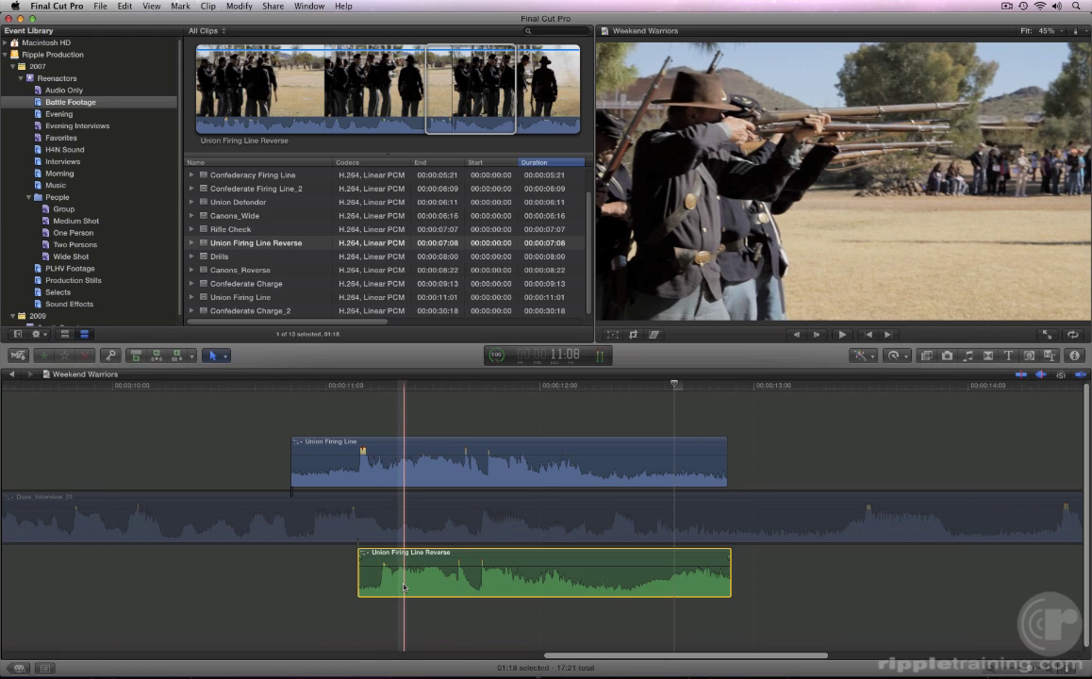
pyautogui.moveTo(404, 586); pyautogui.dragTo(393, 586)
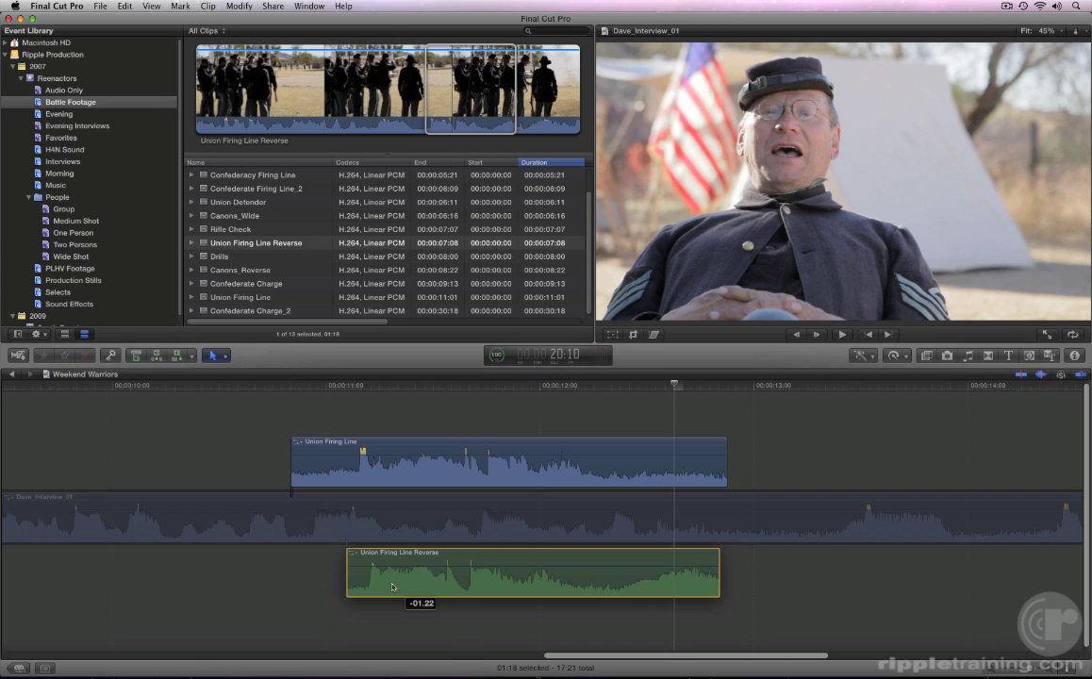
pyautogui.moveTo(393, 586); pyautogui.dragTo(392, 587)
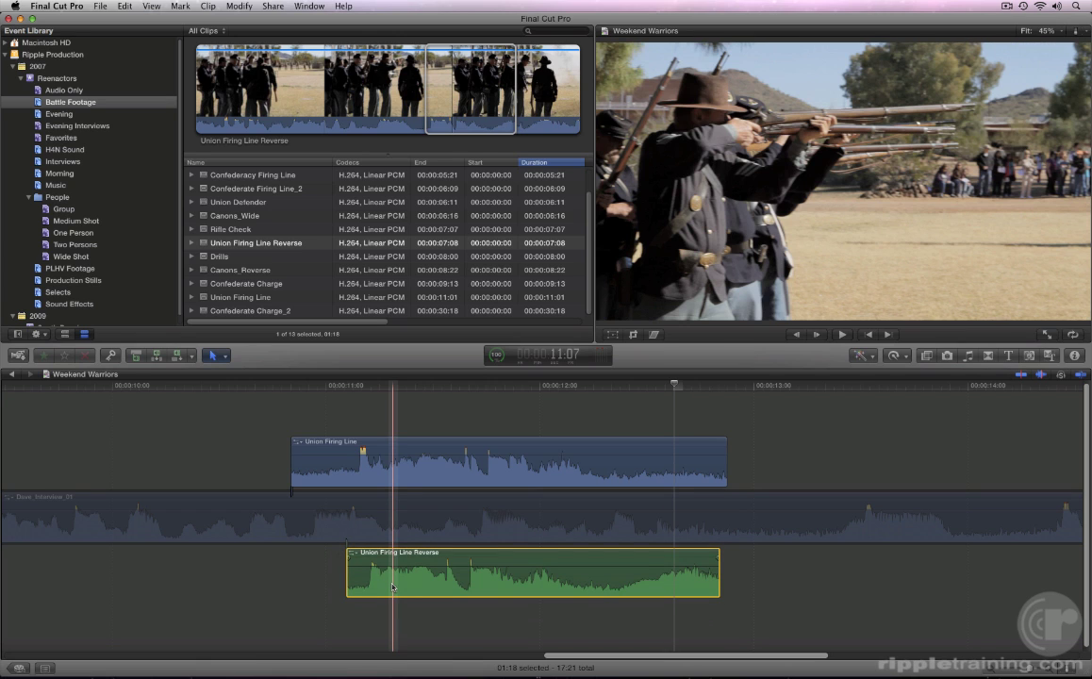
pyautogui.press(',')
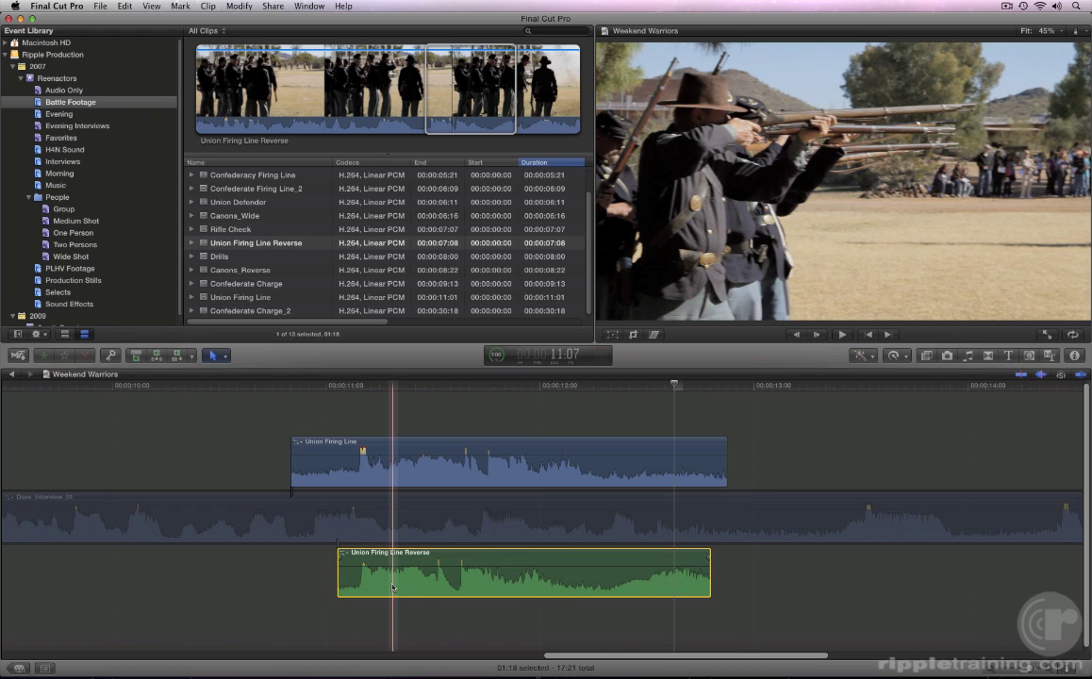
# Step: Nudge the Union Firing Line Reverse audio clip three frames later and ten frames earlier, reversing both nudges to restore its position
pyautogui.press('.')
pyautogui.press('.')
pyautogui.press('.')
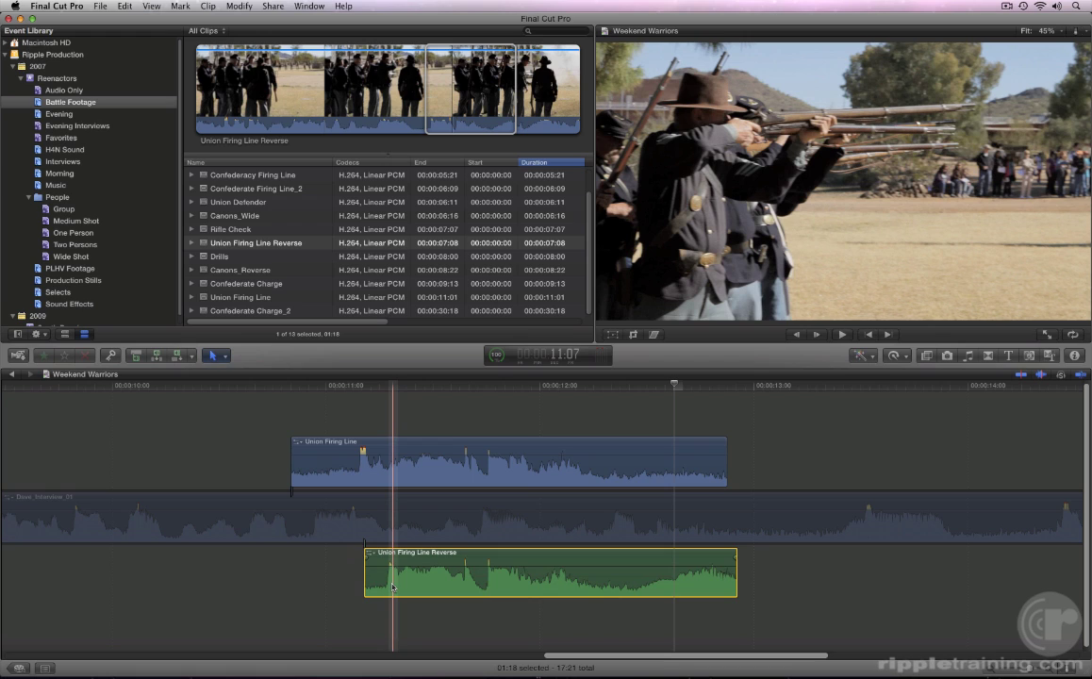
pyautogui.hotkey('shift', ',')
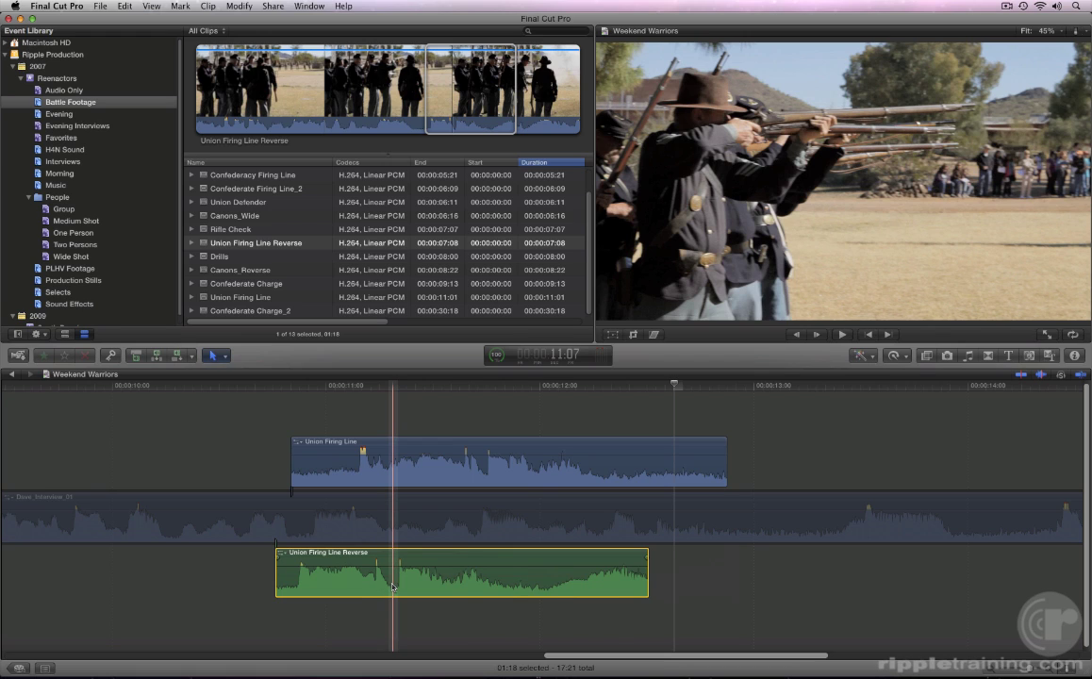
pyautogui.hotkey('shift', '.')
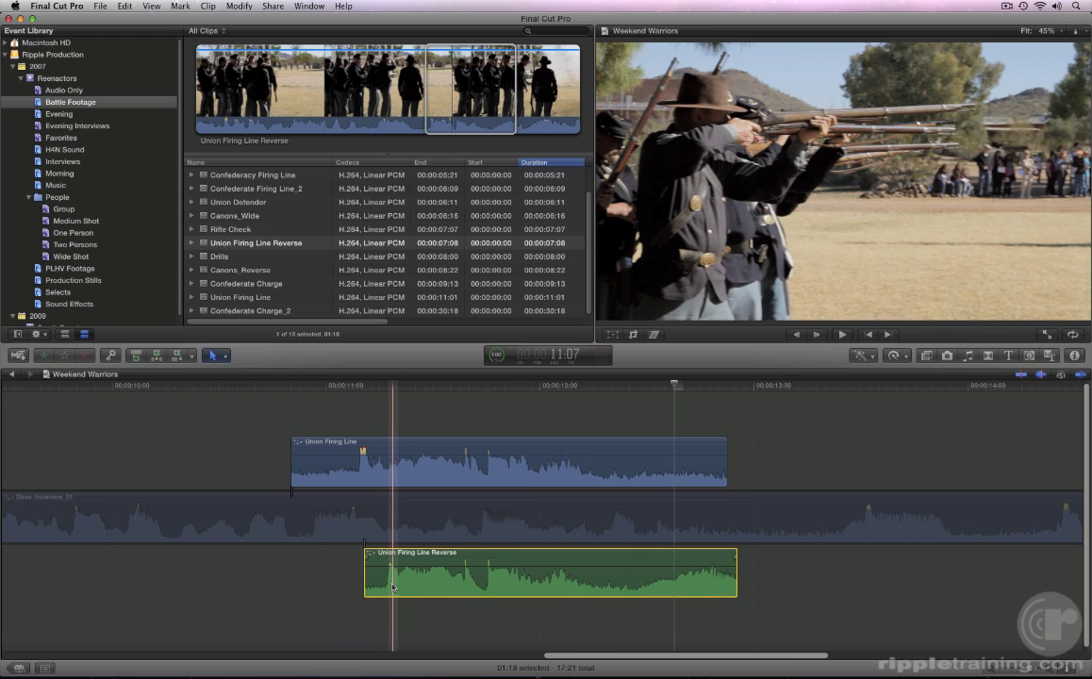
pyautogui.press(',')
pyautogui.press(',')
pyautogui.press(',')
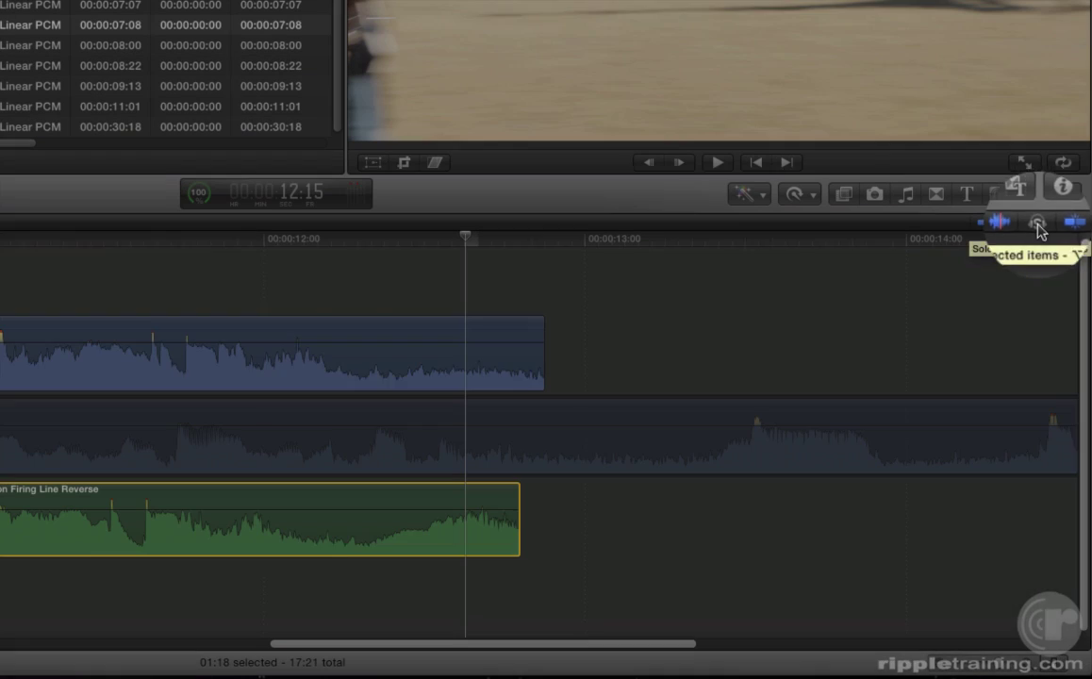
# Step: Audition the Union Firing Line Reverse audio clip in solo, shift it less than a frame earlier, and turn solo off
pyautogui.click(1045, 223)
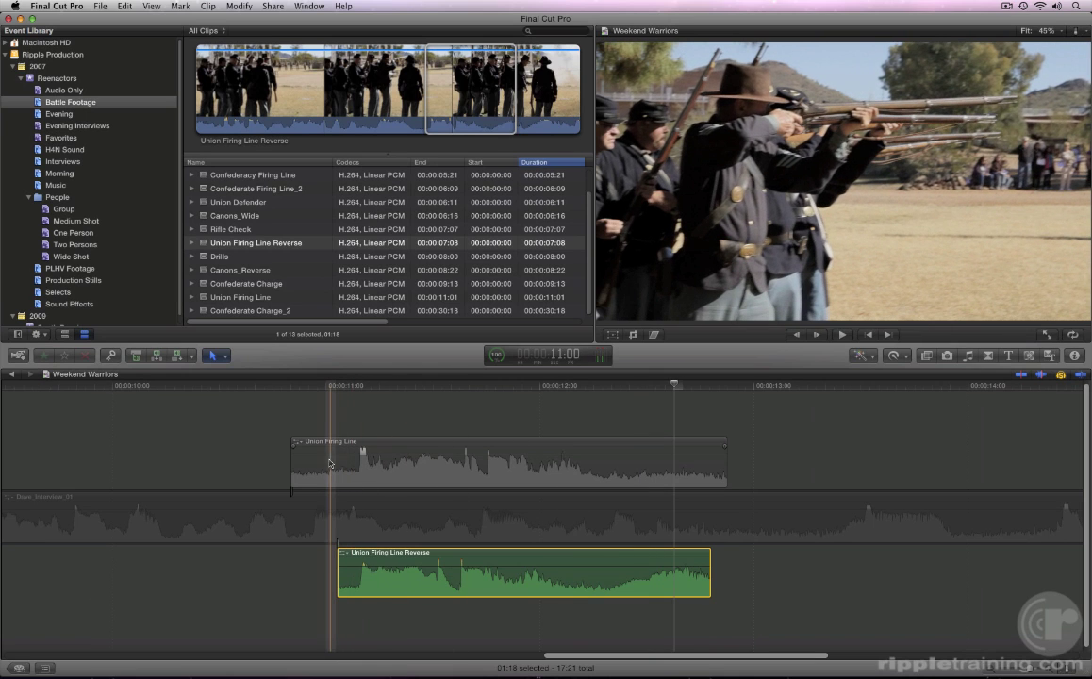
pyautogui.press('space')
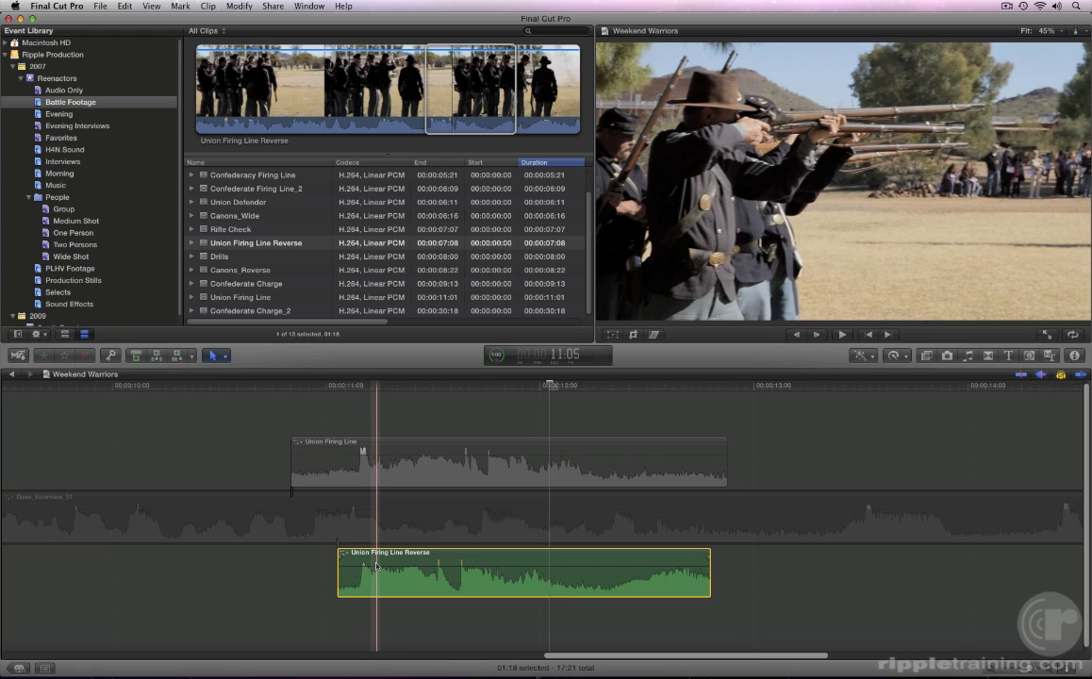
pyautogui.click(378, 575)
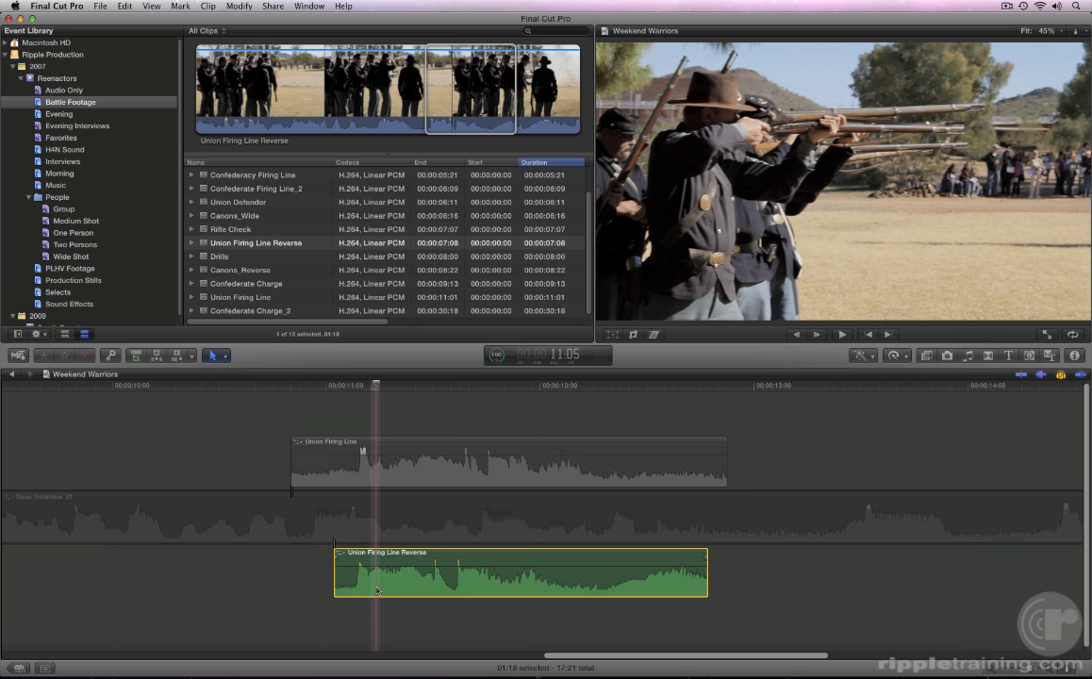
pyautogui.hotkey('alt', 's')
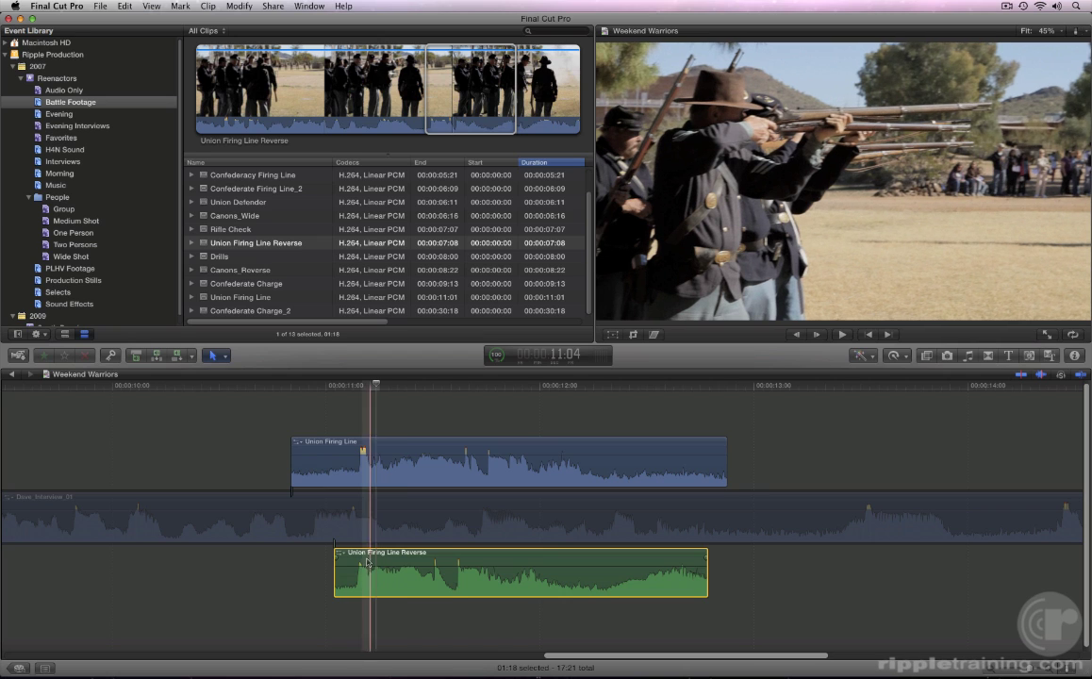
# Step: Re-enable the Dave_Interview_01 clip and set the timeline clip appearance to filmstrips and waveforms of equal size
pyautogui.click(340, 539)
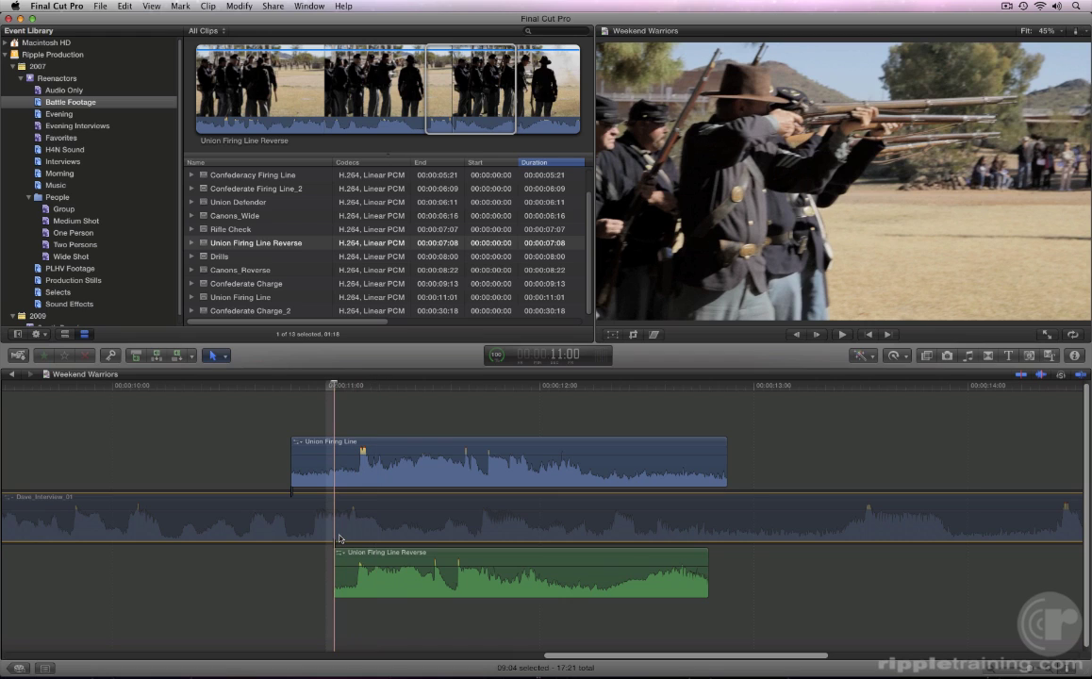
pyautogui.press('v')
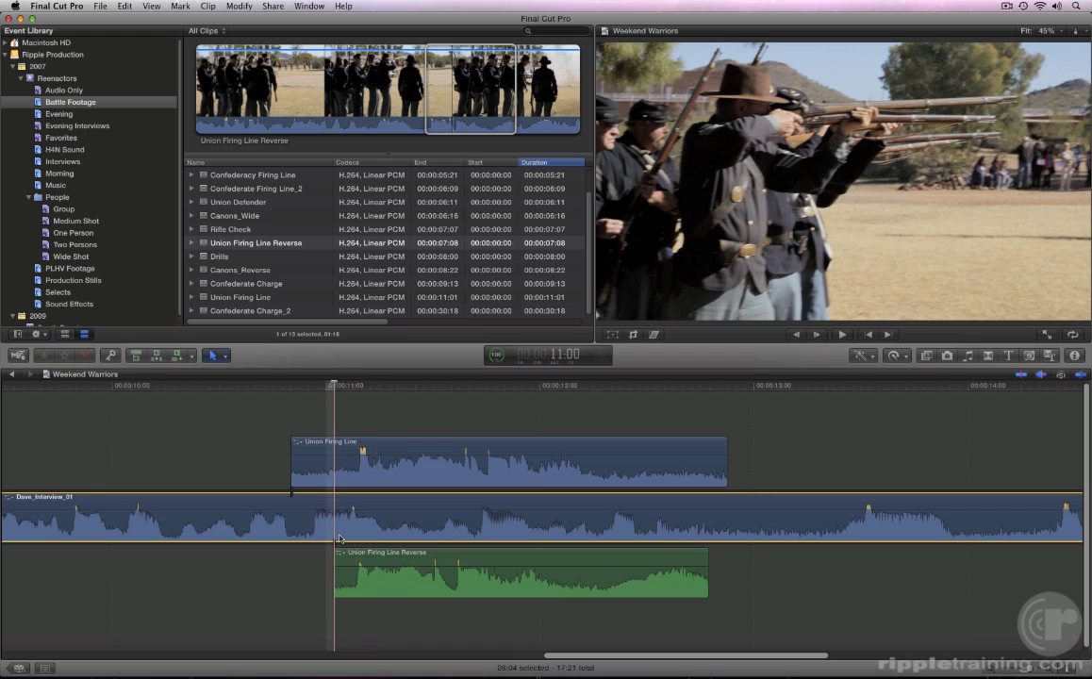
pyautogui.hotkey('shift', 'z')
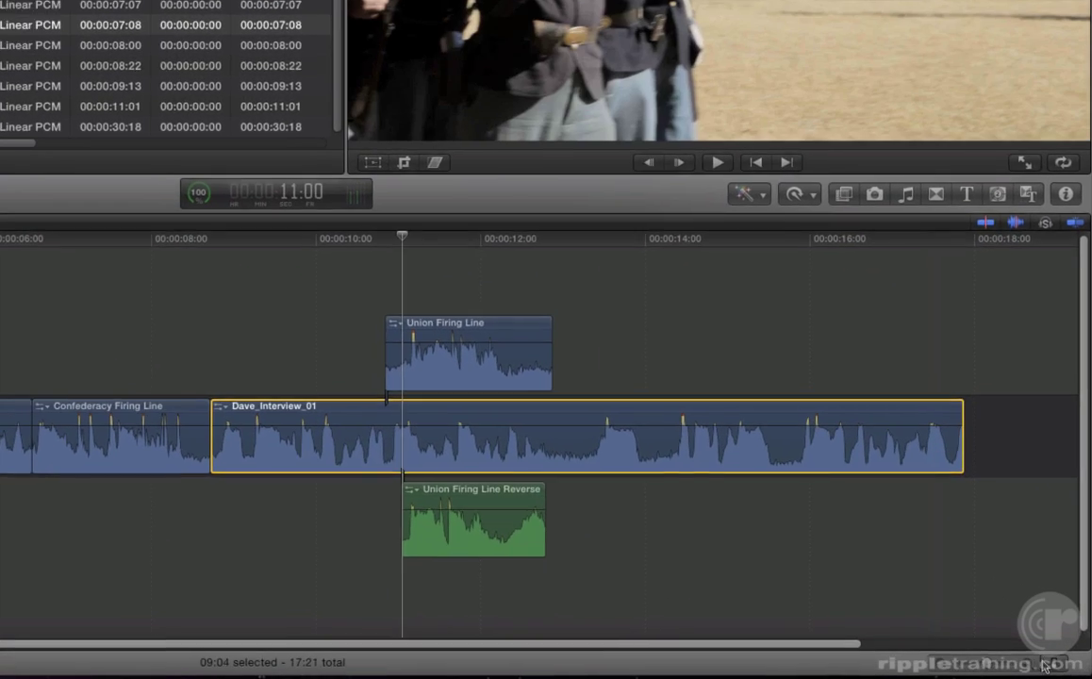
pyautogui.click(1045, 666)
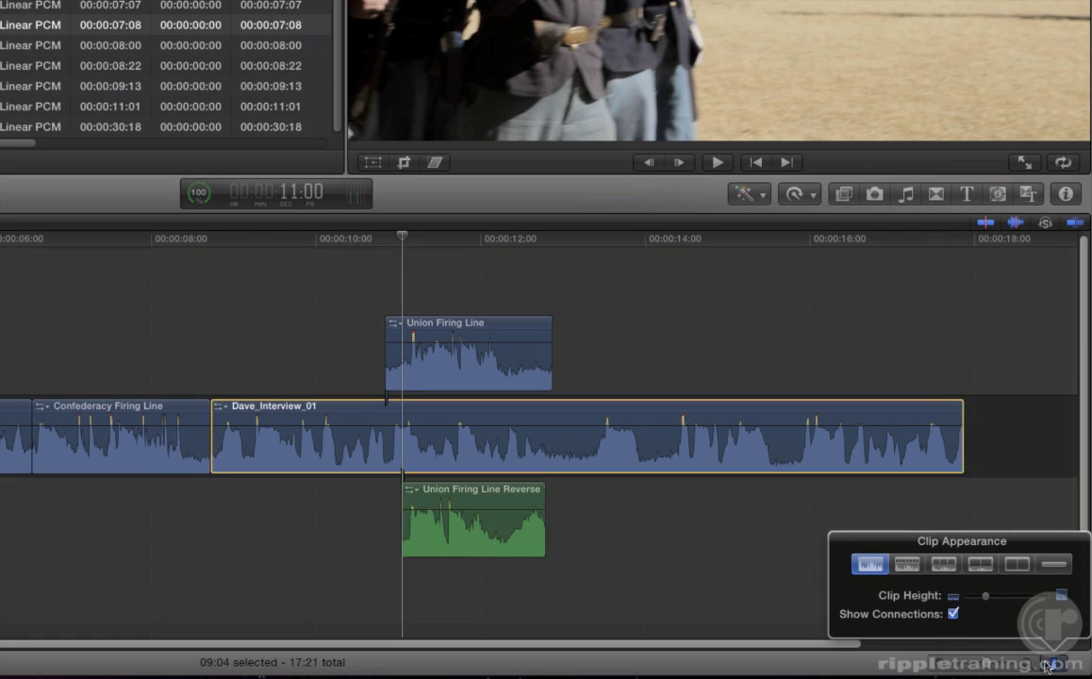
pyautogui.click(941, 566)
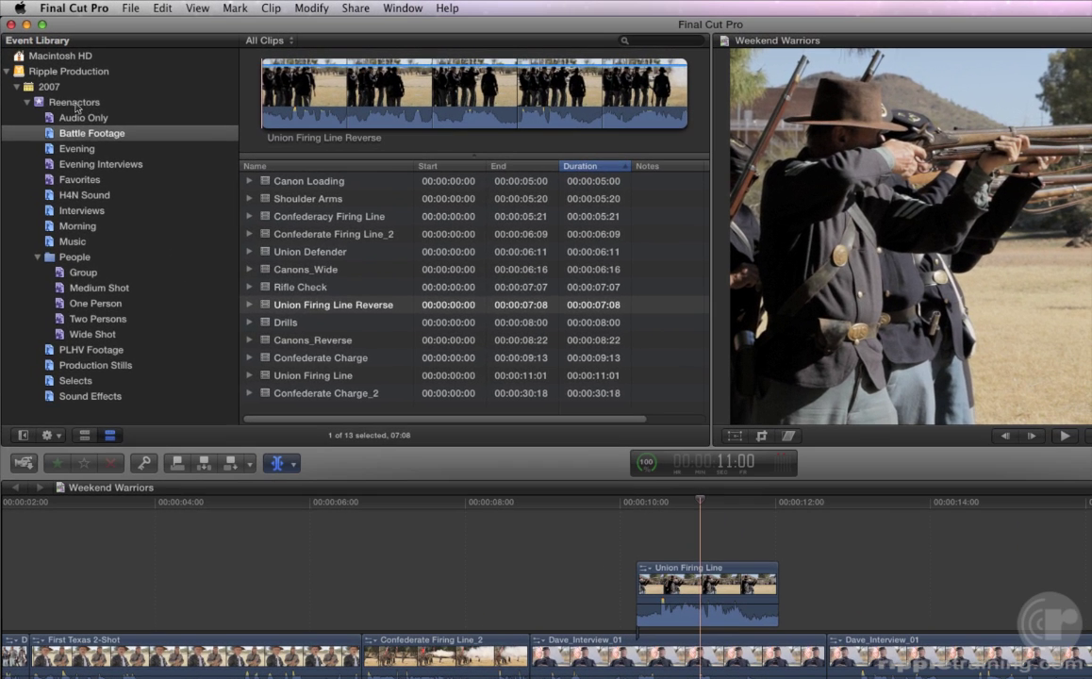
# Step: Filter the whole Reenactors event down to the Steve_Interview_01 clips
pyautogui.click(57, 81)
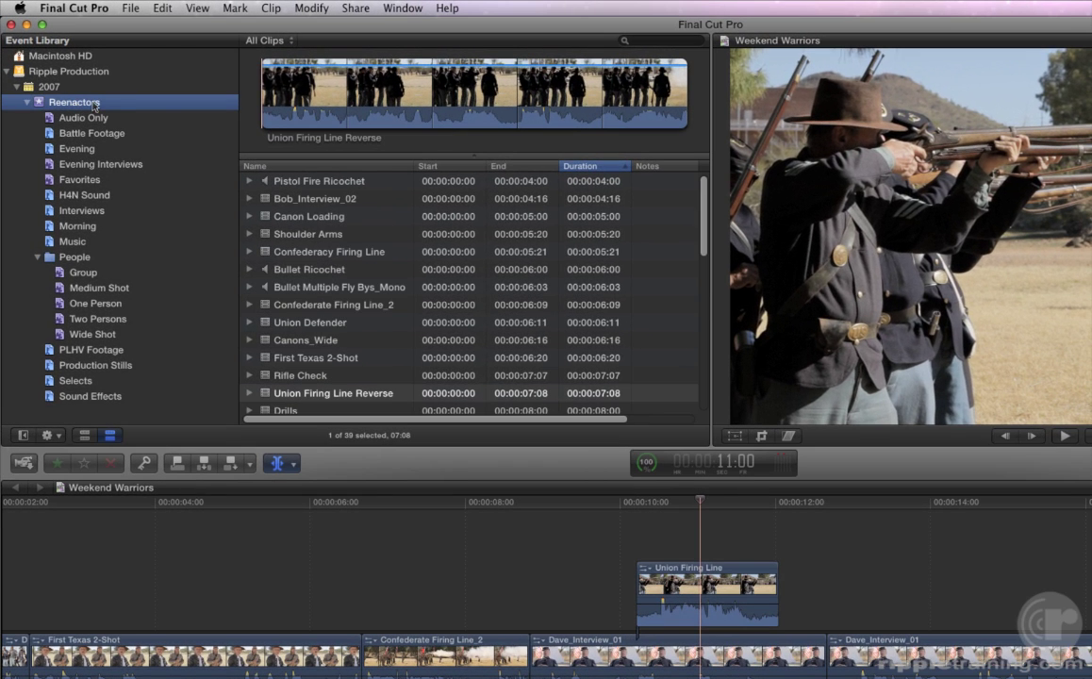
pyautogui.click(643, 41)
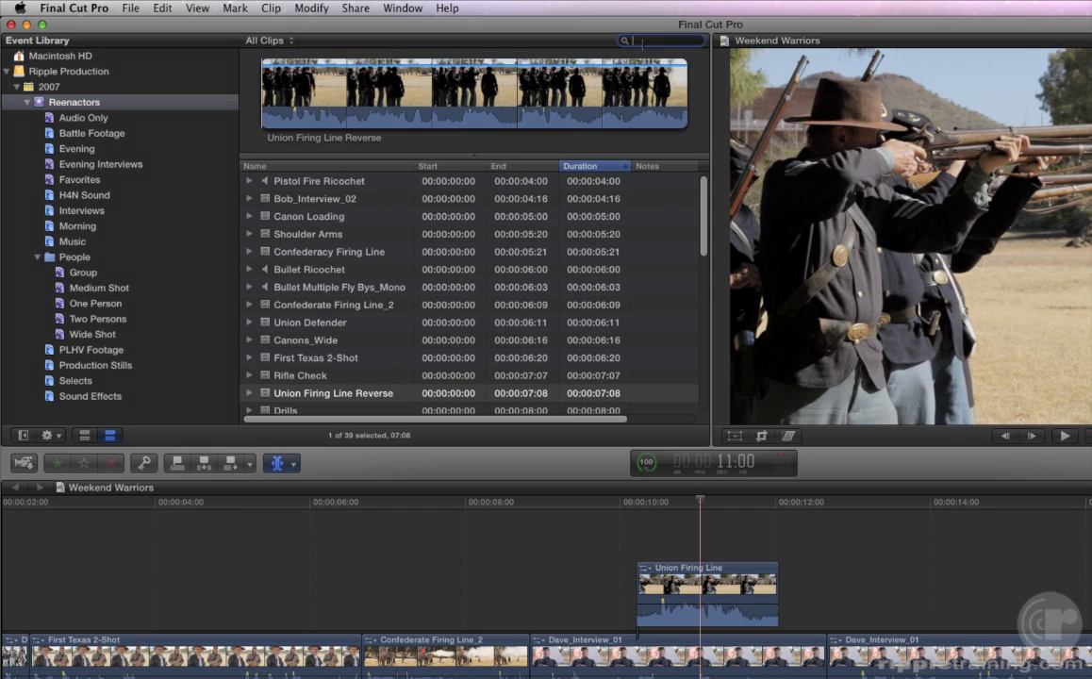
pyautogui.write('steve')
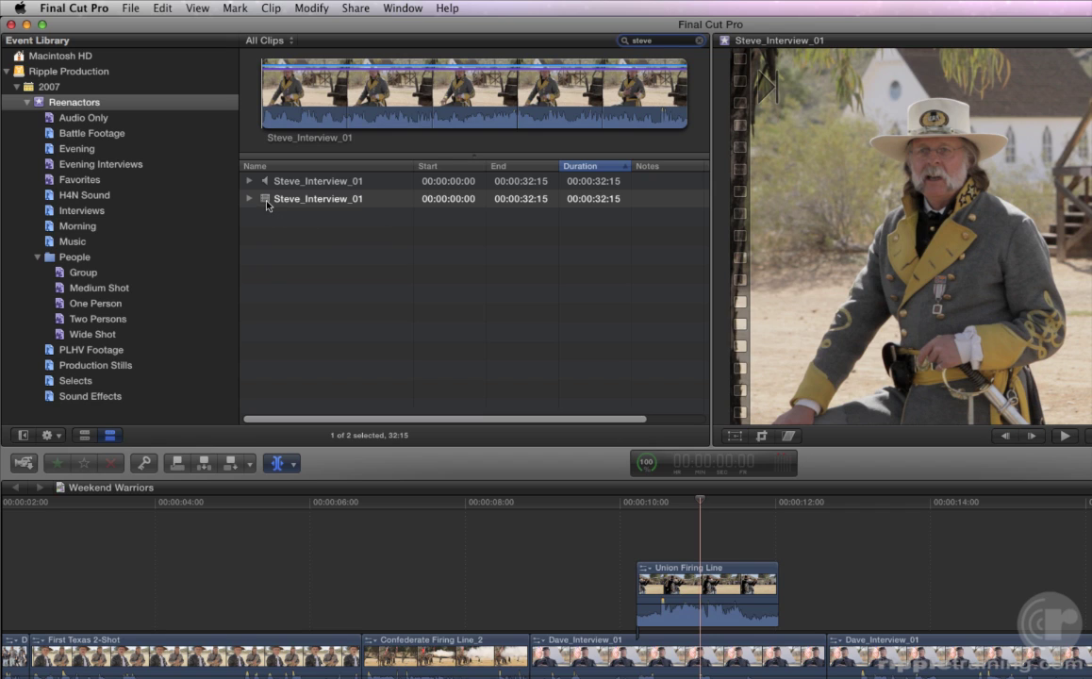
# Step: Compare the video and audio-only versions of Steve_Interview_01 by playing a few seconds of each
pyautogui.click(267, 202)
pyautogui.click(265, 184)
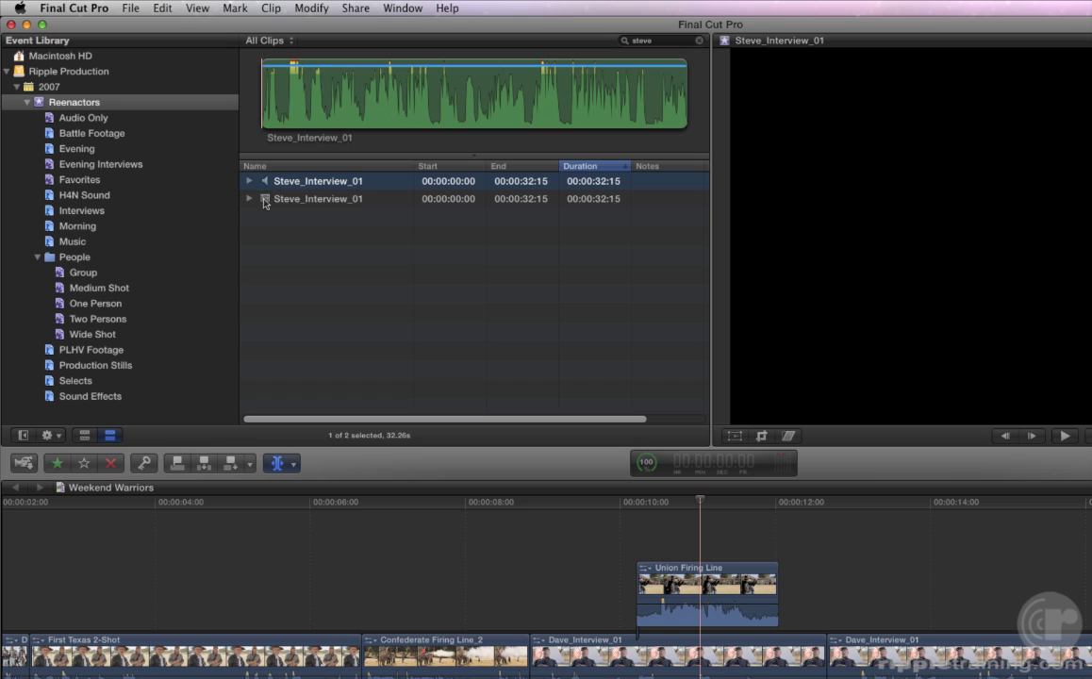
pyautogui.click(265, 203)
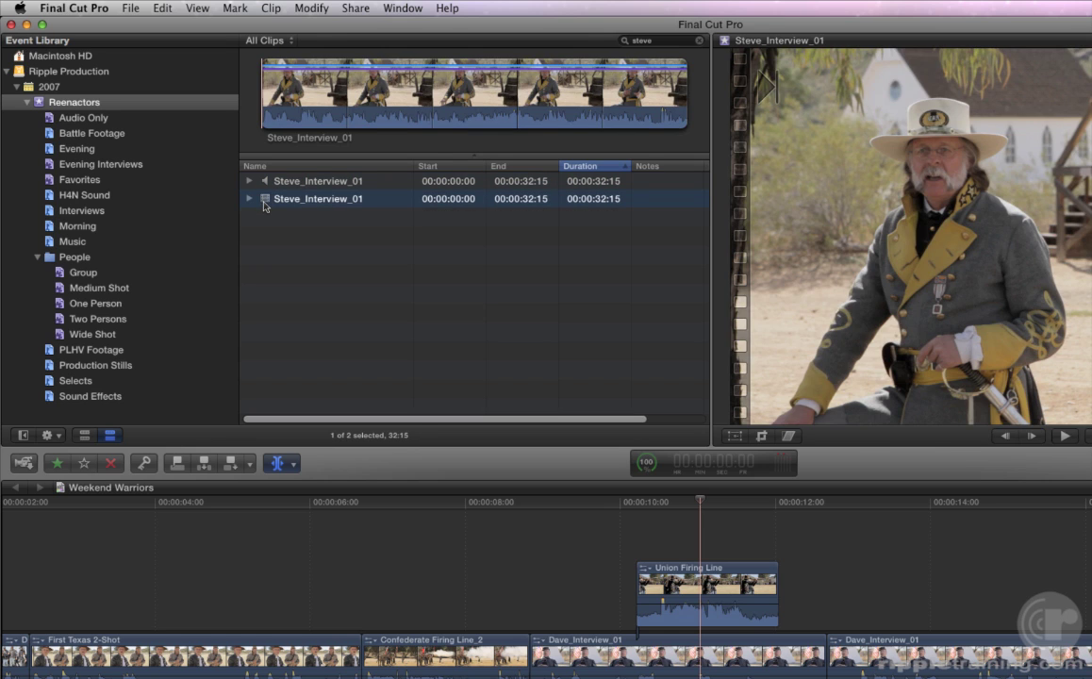
pyautogui.press('space')
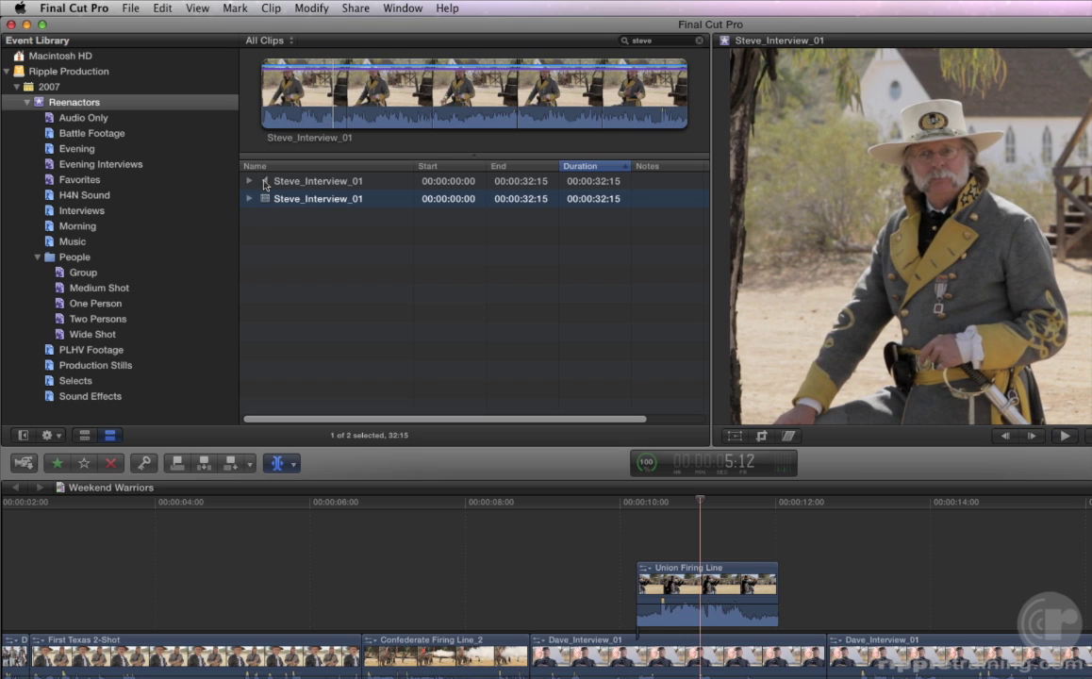
pyautogui.click(265, 182)
pyautogui.press('space')
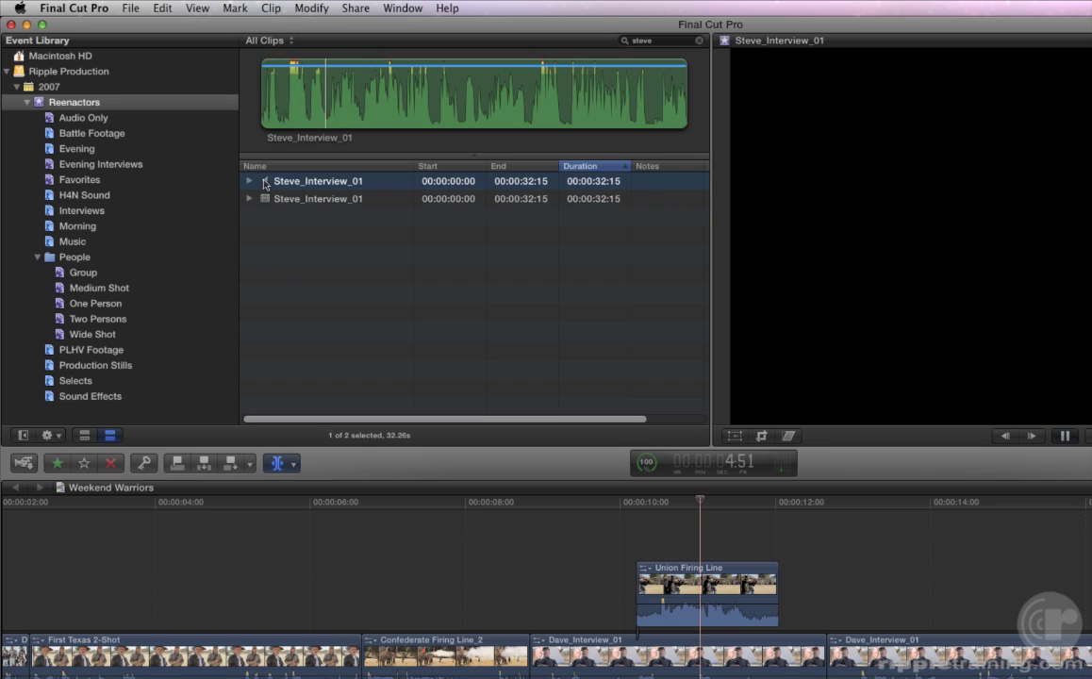
pyautogui.press('space')
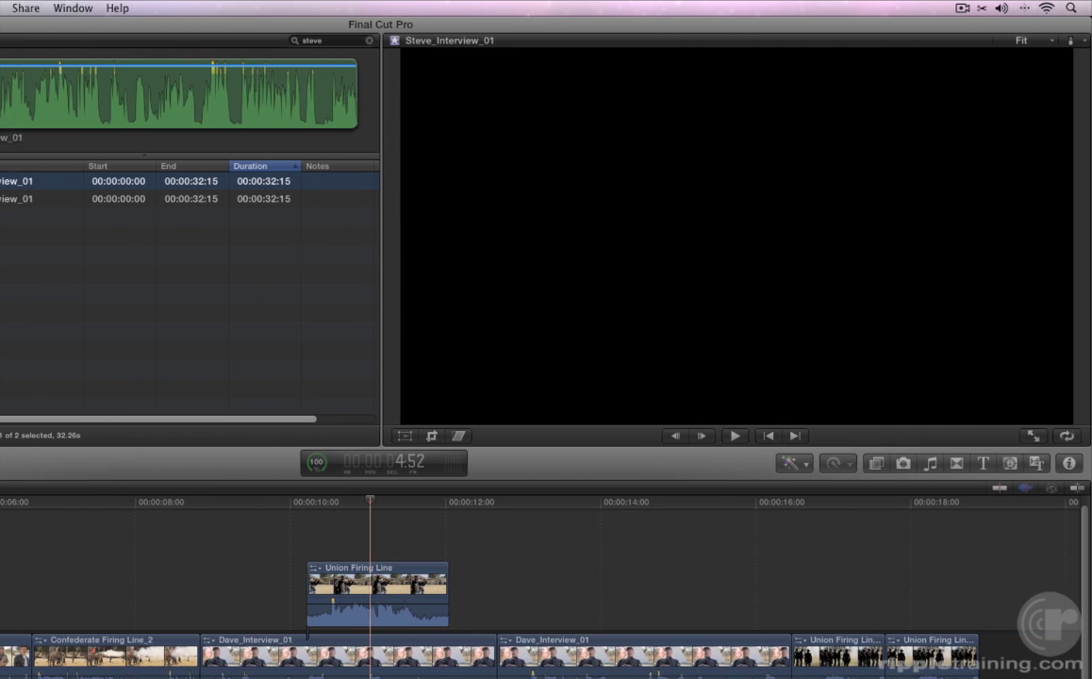
# Step: Show the audio-only Steve_Interview_01 clip's properties and keep its channel configuration set to Mono
pyautogui.press('super+4')
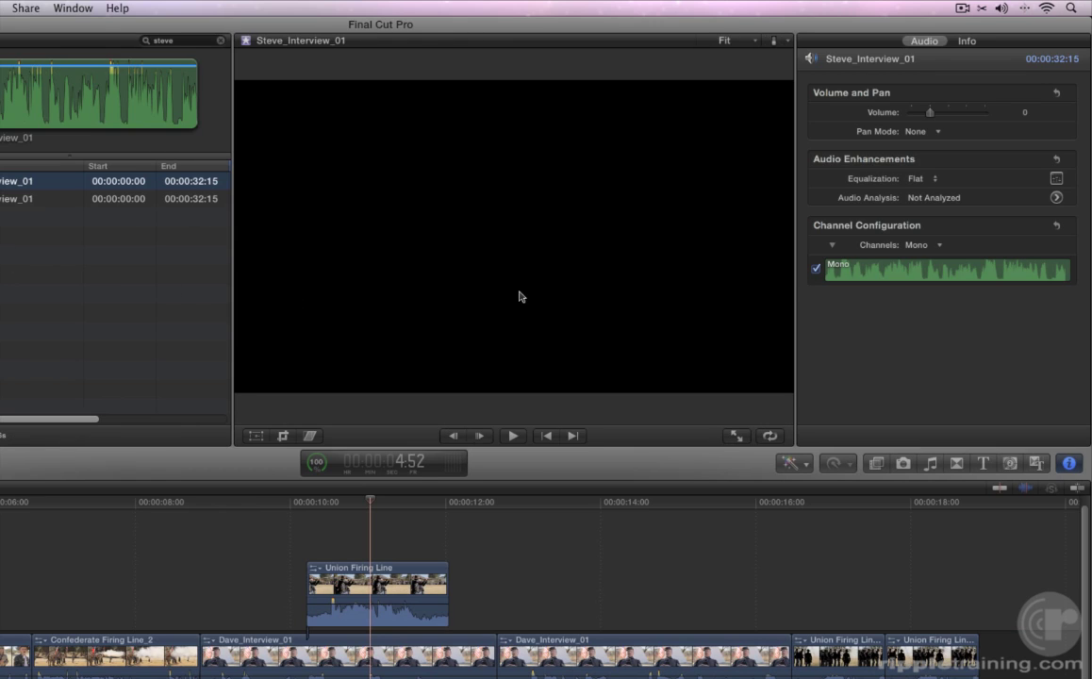
pyautogui.click(898, 270)
pyautogui.click(929, 245)
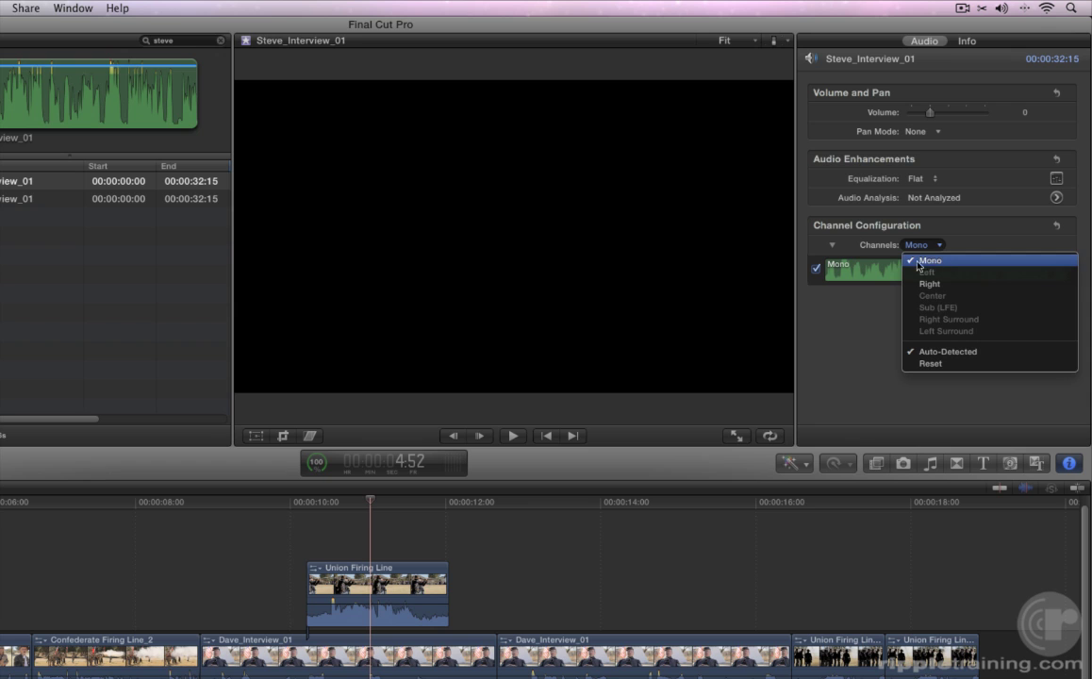
pyautogui.click(929, 261)
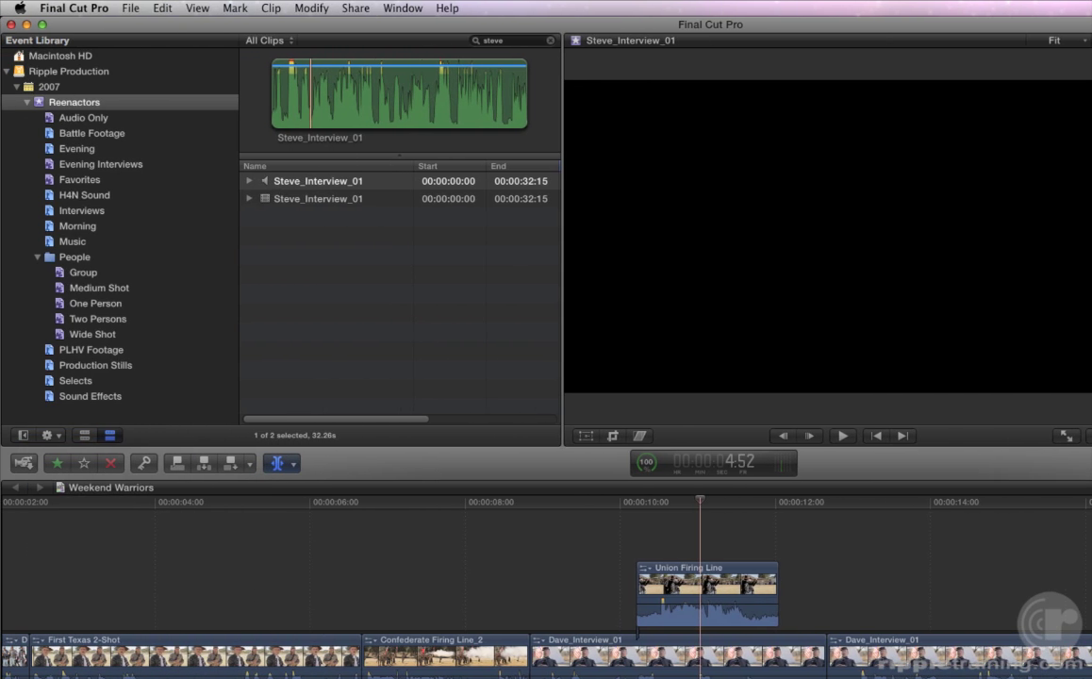
# Step: Synchronize the video and audio-only Steve_Interview_01 clips into one synchronized clip
pyautogui.click(306, 202)
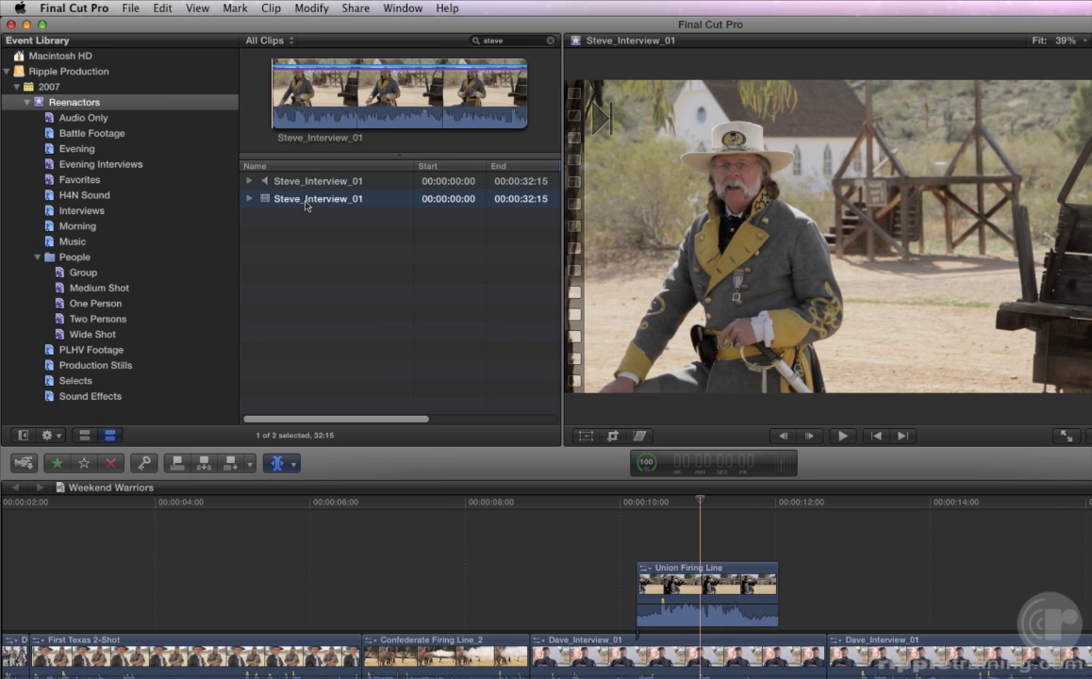
pyautogui.keyDown('shift'); pyautogui.click(305, 183); pyautogui.keyUp('shift')
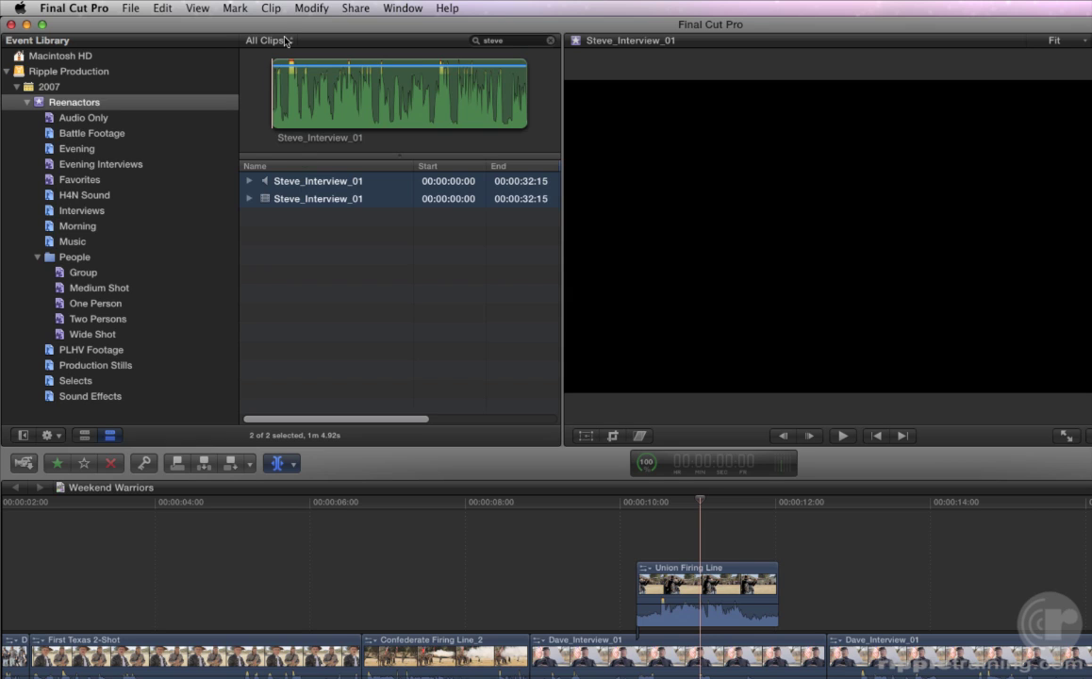
pyautogui.click(272, 7)
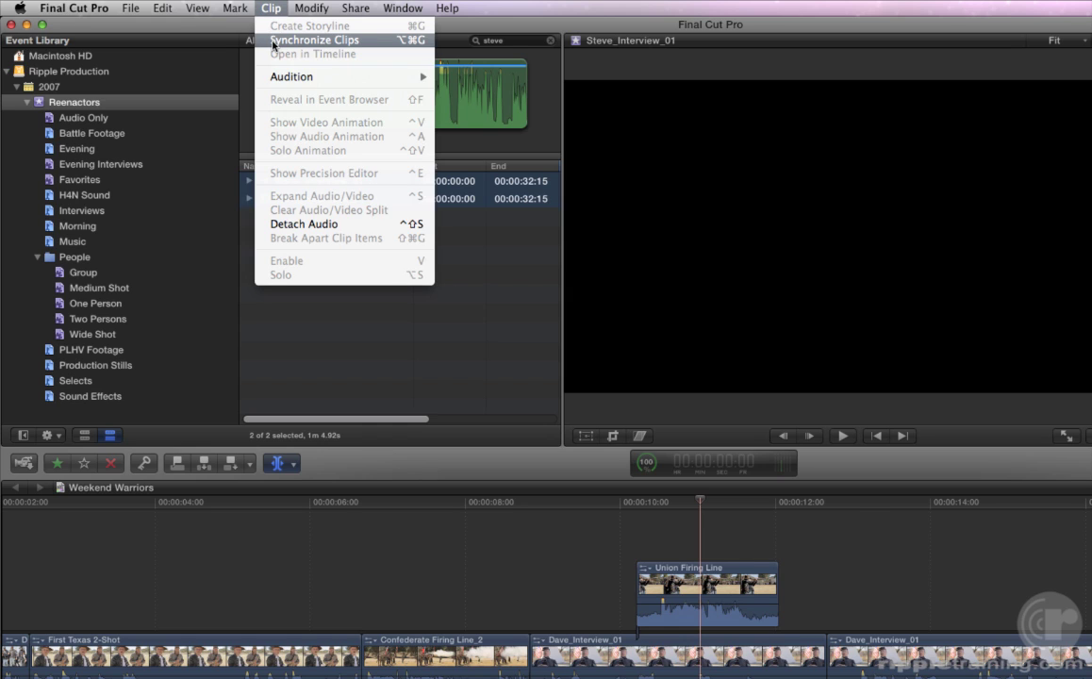
pyautogui.click(274, 40)
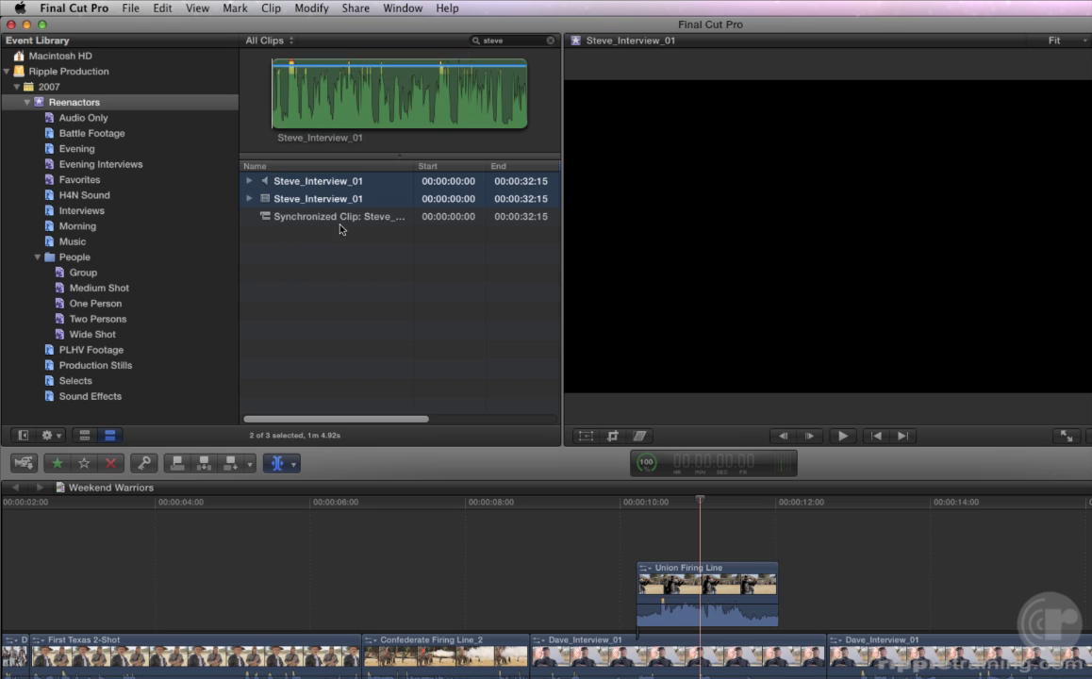
# Step: Play the first few seconds of the synchronized Steve_Interview_01 clip from the event
pyautogui.click(283, 220)
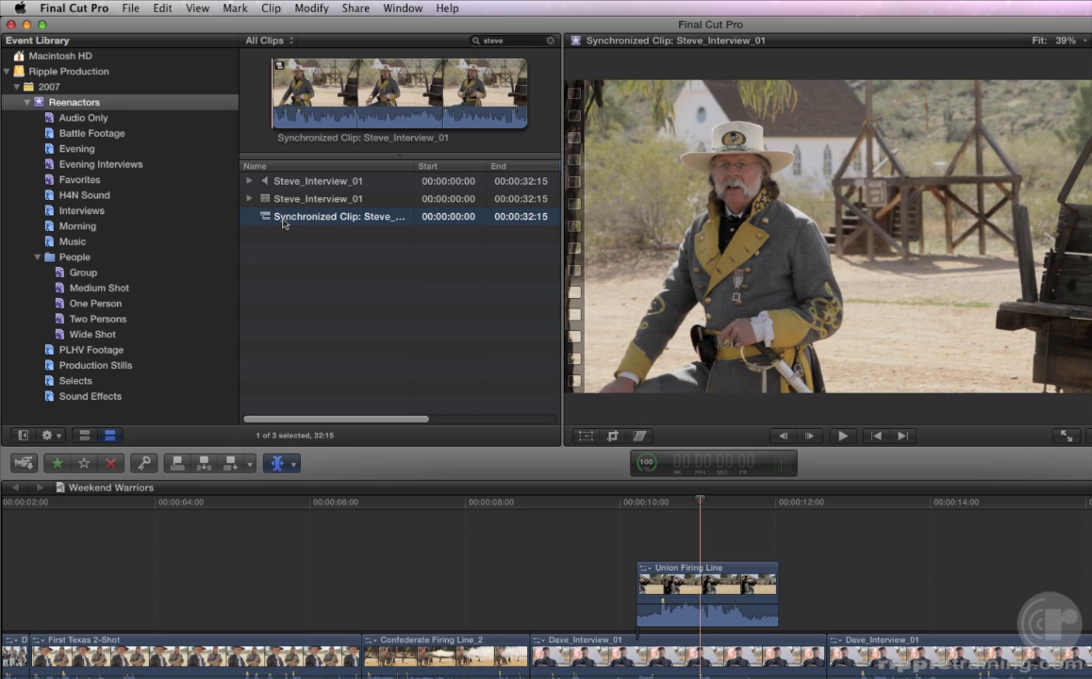
pyautogui.press('space')
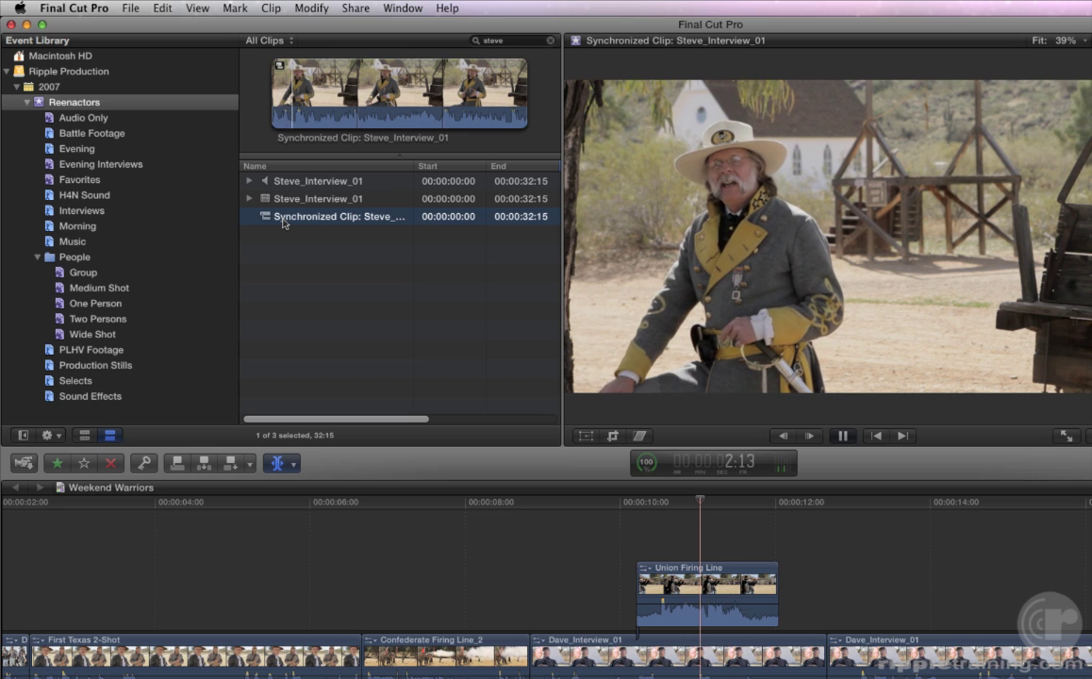
pyautogui.press('space')
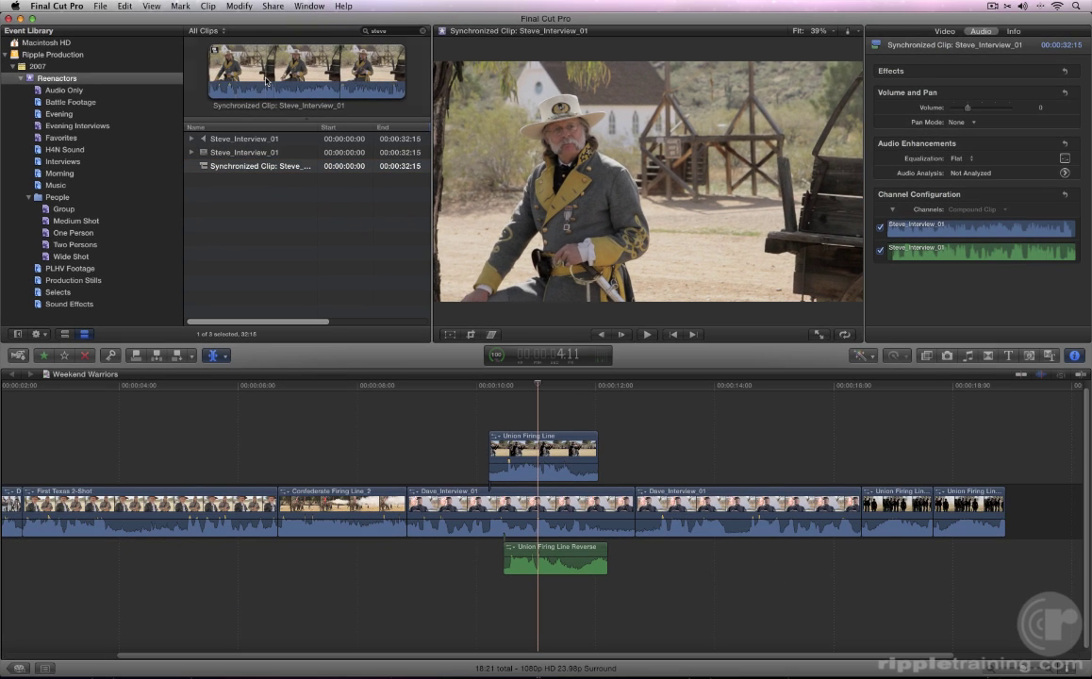
# Step: Append the entire synchronized Steve_Interview_01 clip to the end of the Weekend Warriors project
pyautogui.click(266, 82)
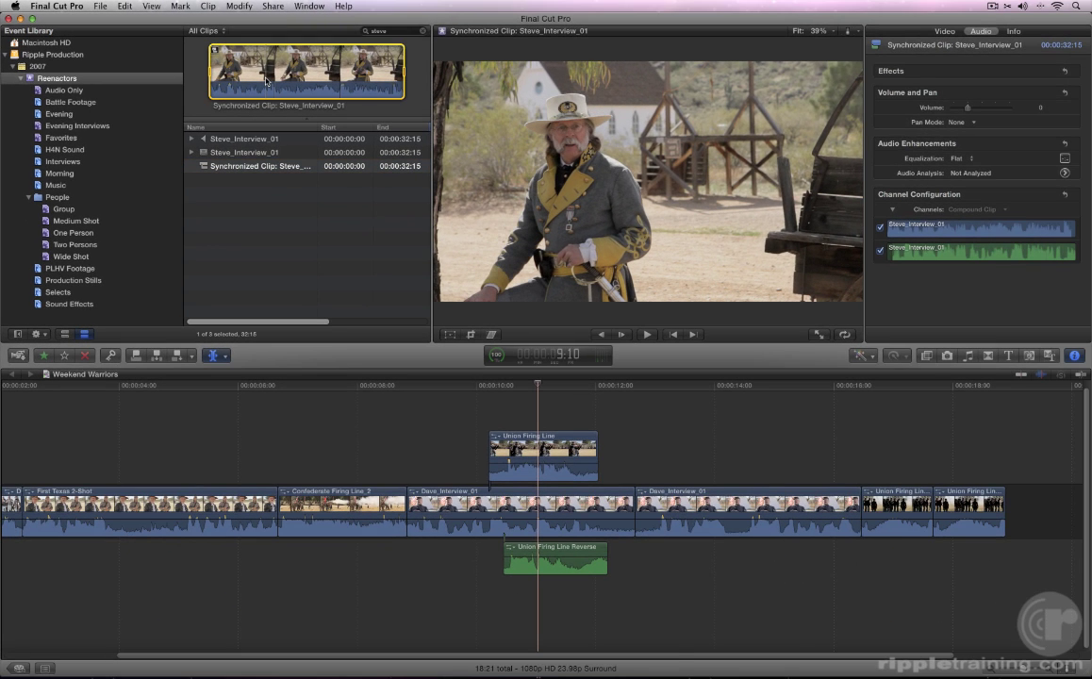
pyautogui.press('e')
pyautogui.click(264, 408)
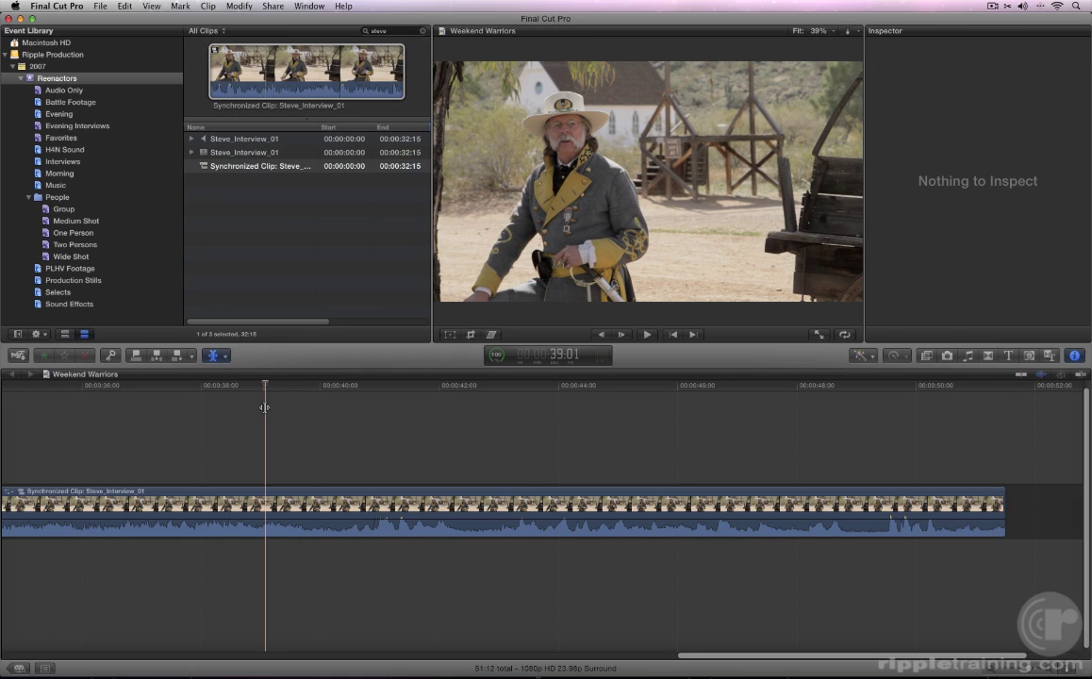
pyautogui.hotkey('shift', 'z')
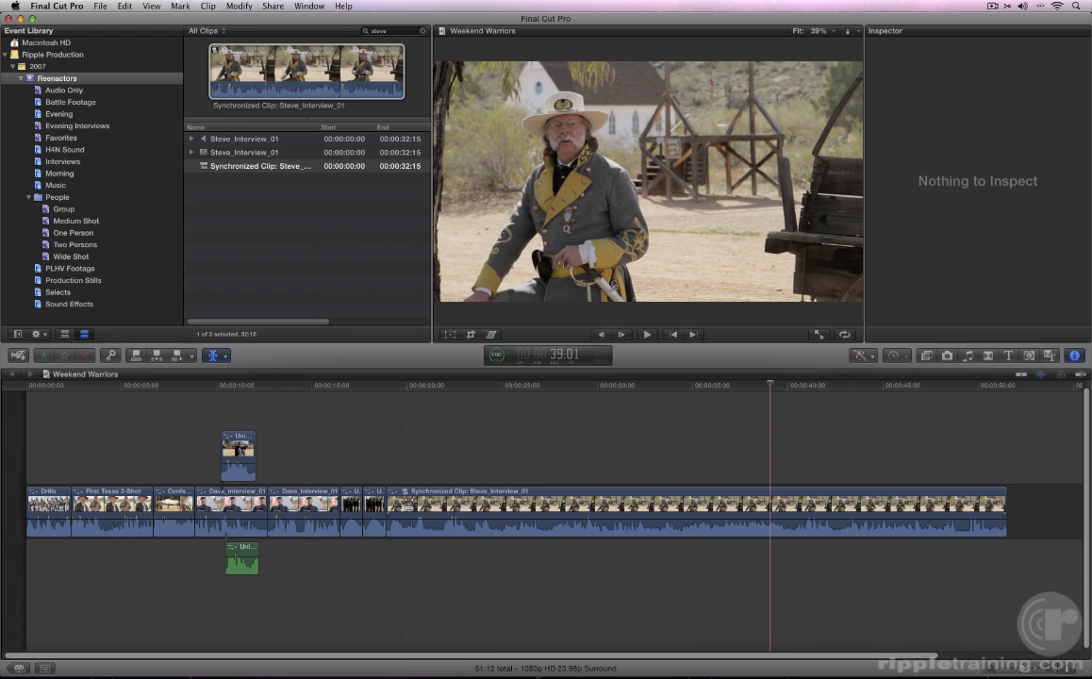
# Step: Open the synchronized Steve_Interview_01 clip in its own timeline, inspect its video and audio components, and return to the Weekend Warriors project
pyautogui.press('a')
pyautogui.doubleClick(406, 498)
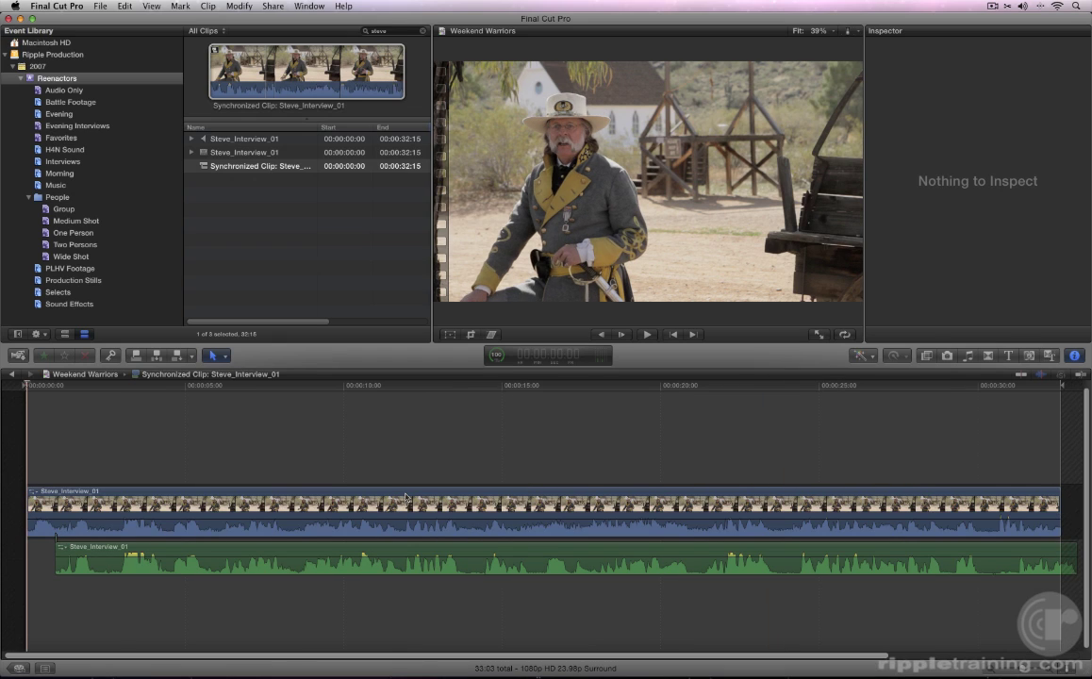
pyautogui.click(403, 511)
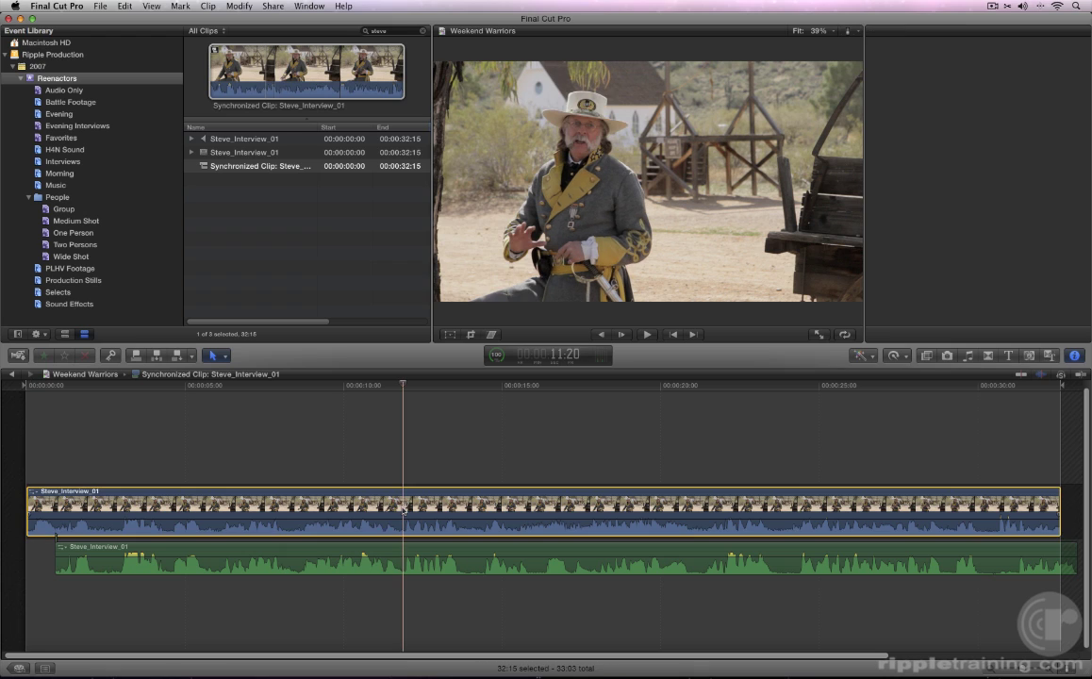
pyautogui.moveTo(402, 558)
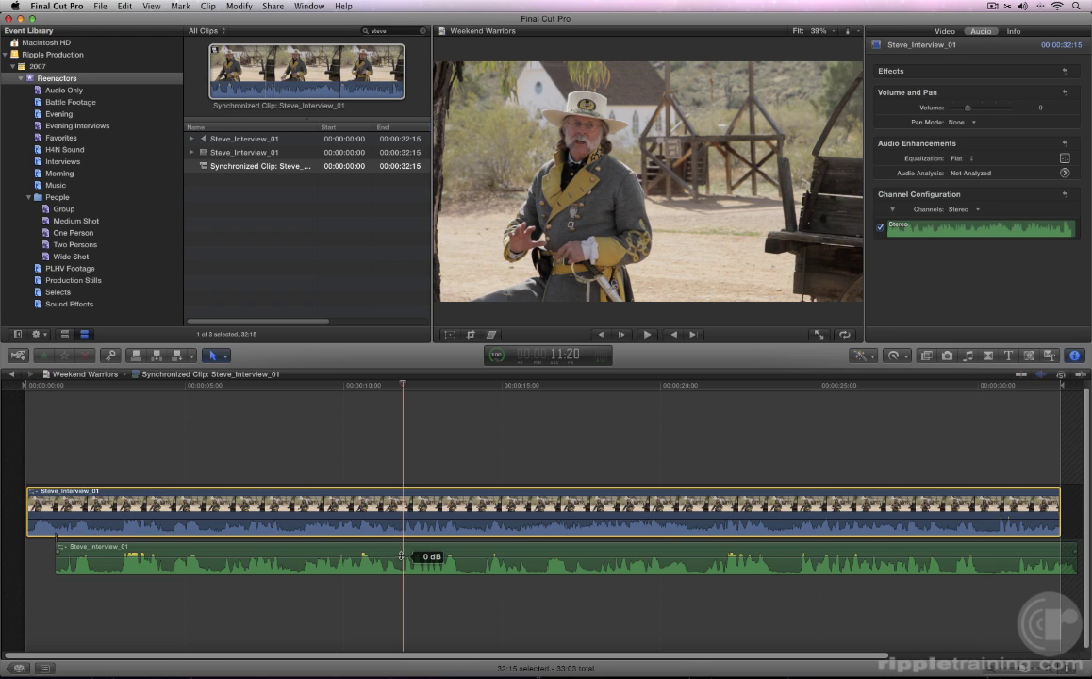
pyautogui.click(402, 556)
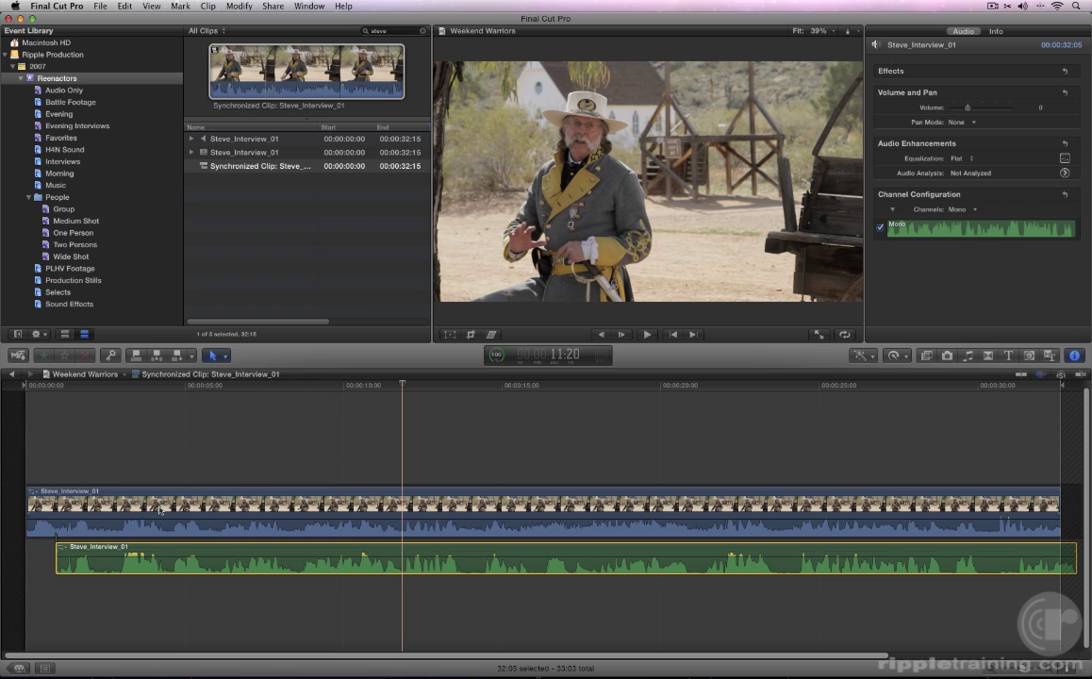
pyautogui.click(13, 375)
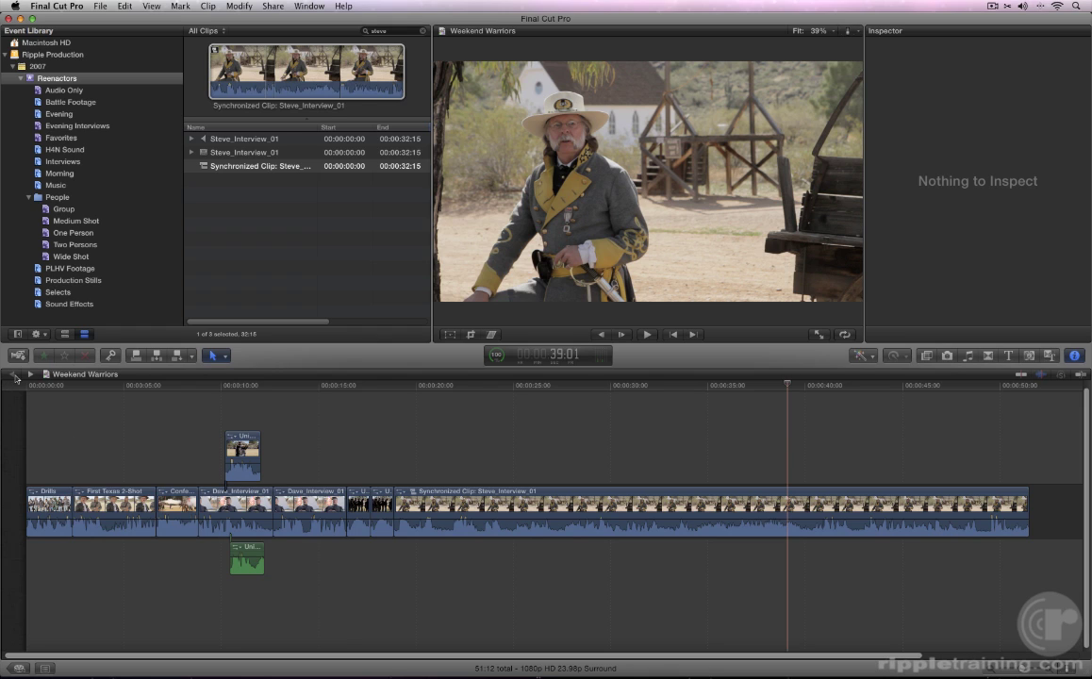
# Step: Turn off the camera audio component of the synchronized clip in the project and play the clip with only the separately recorded audio
pyautogui.click(737, 528)
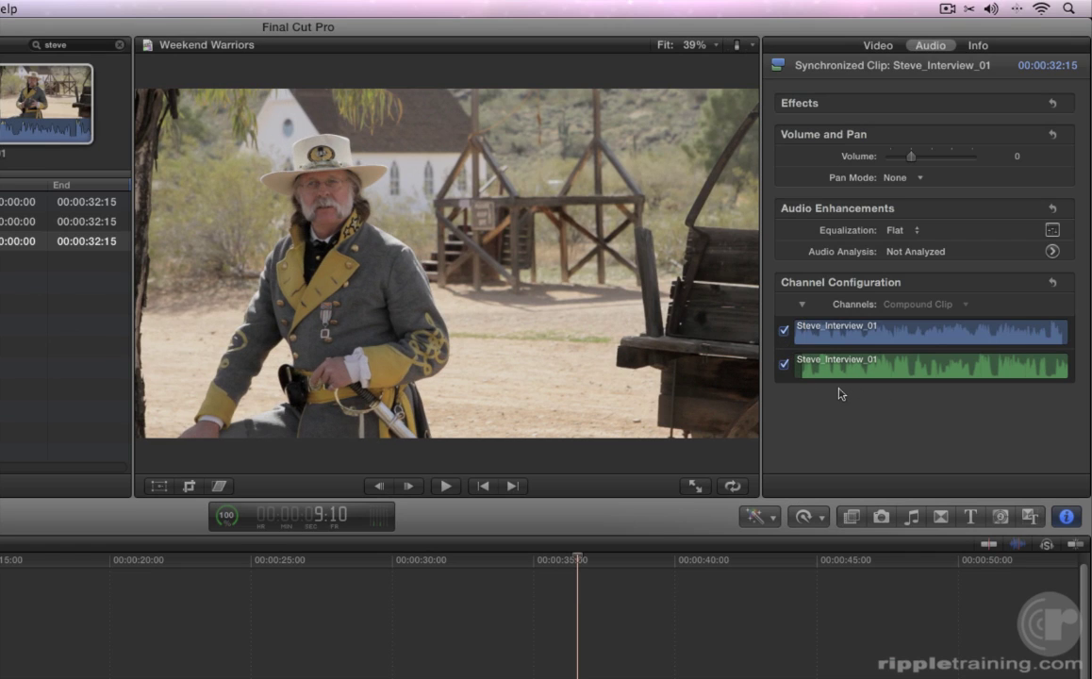
pyautogui.click(784, 330)
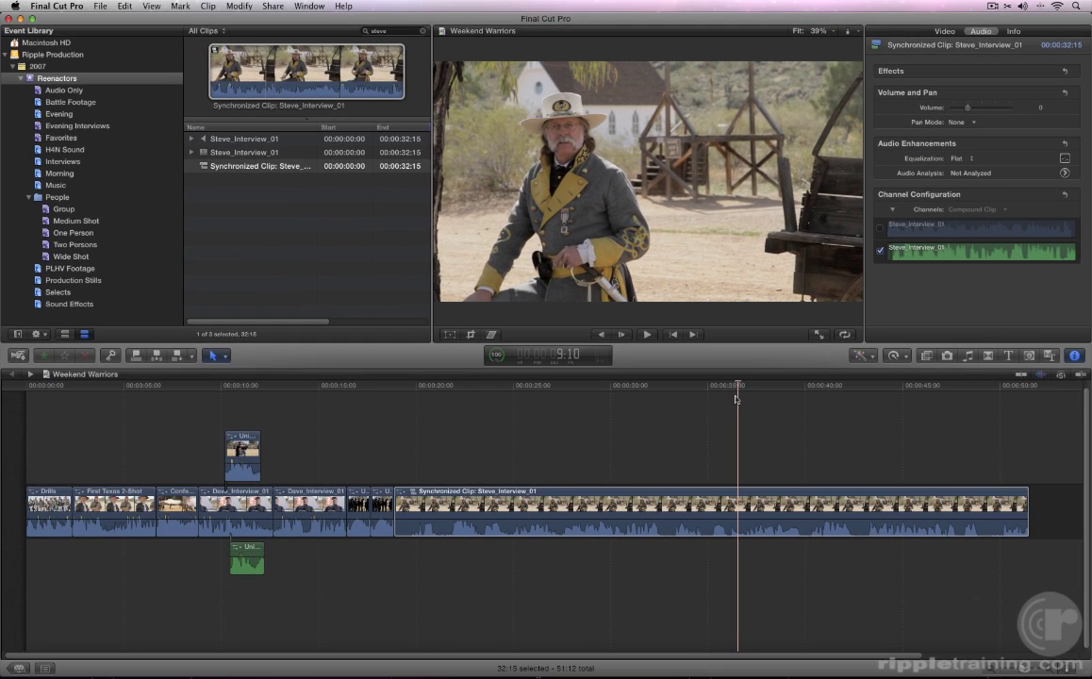
pyautogui.click(705, 386)
pyautogui.press('space')
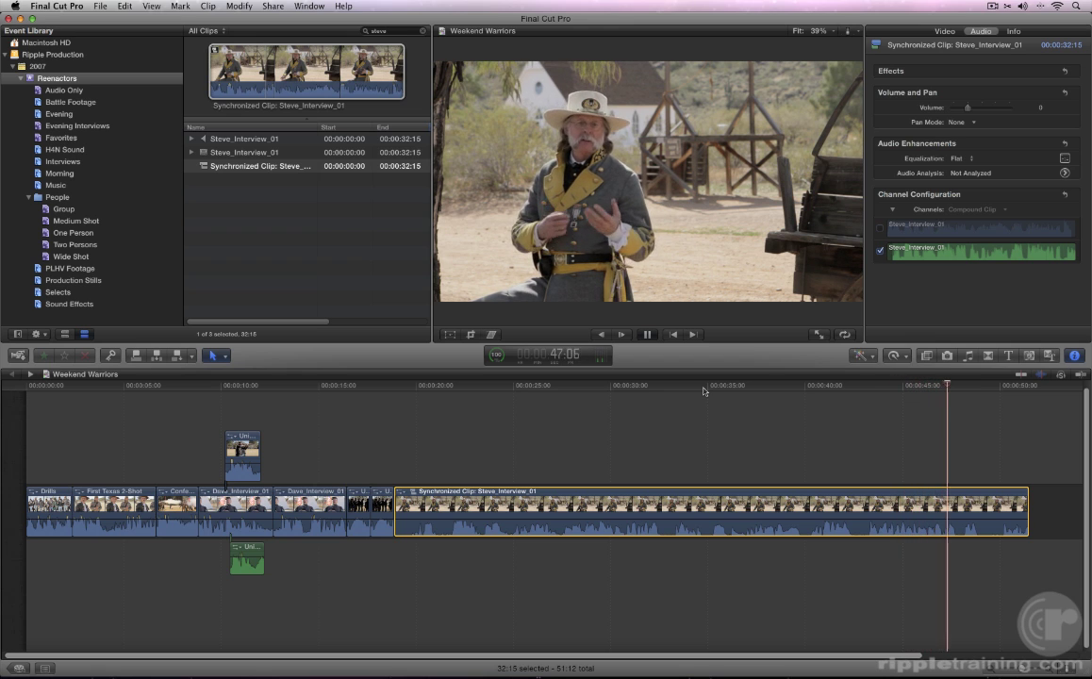
pyautogui.press('space')
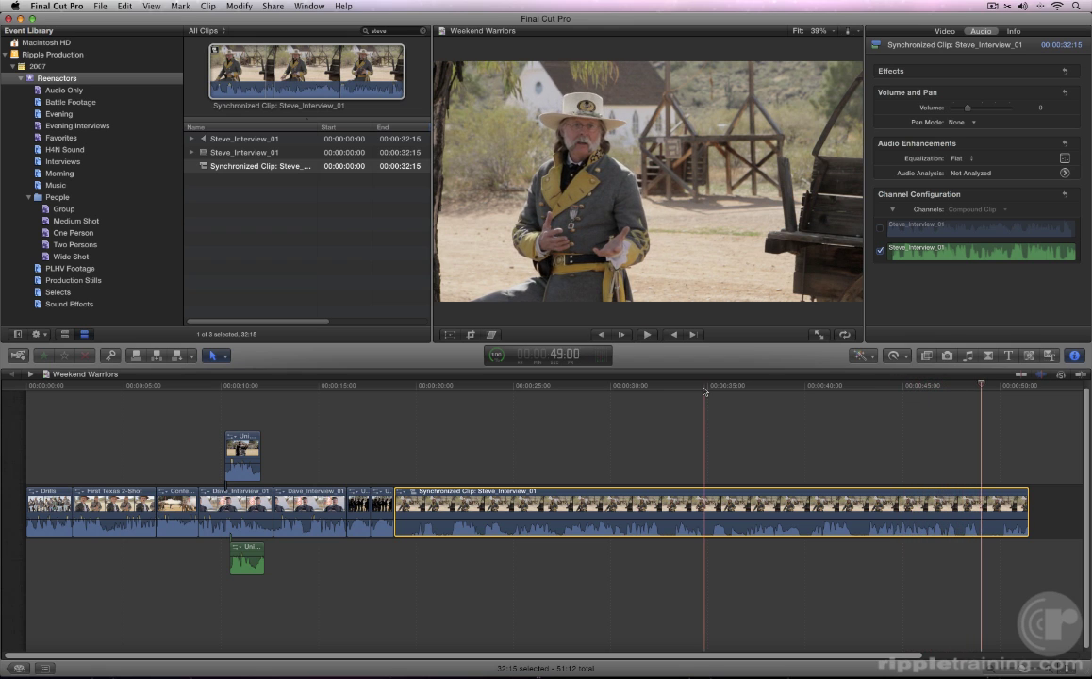